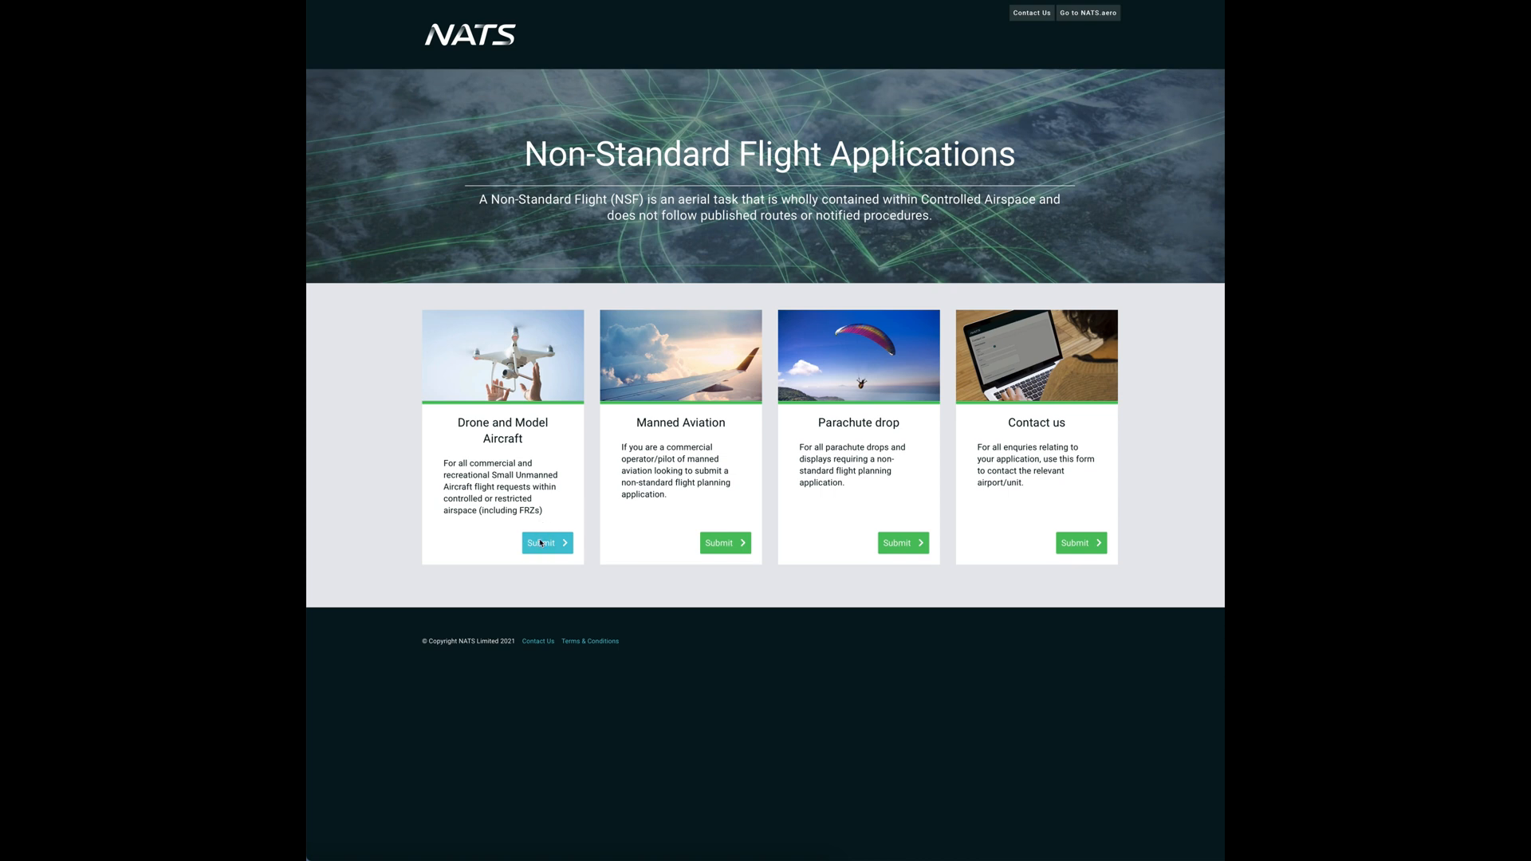
- Open the 'Request to fly a Drone or Model Aircraft' form and scroll to the UAS details
left_click(540, 543)
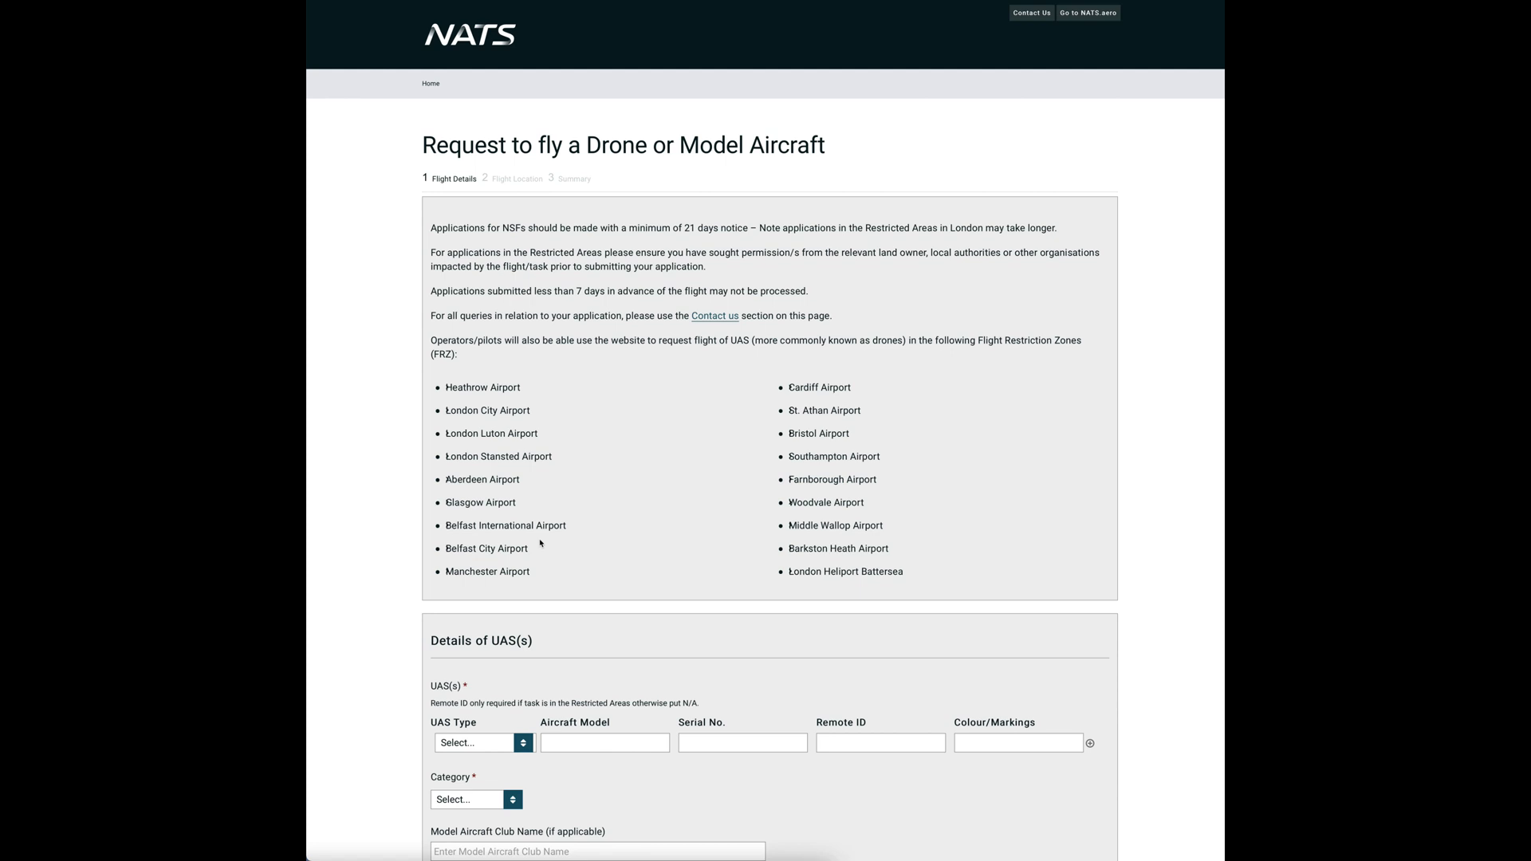
scroll(540, 543, "down", 3)
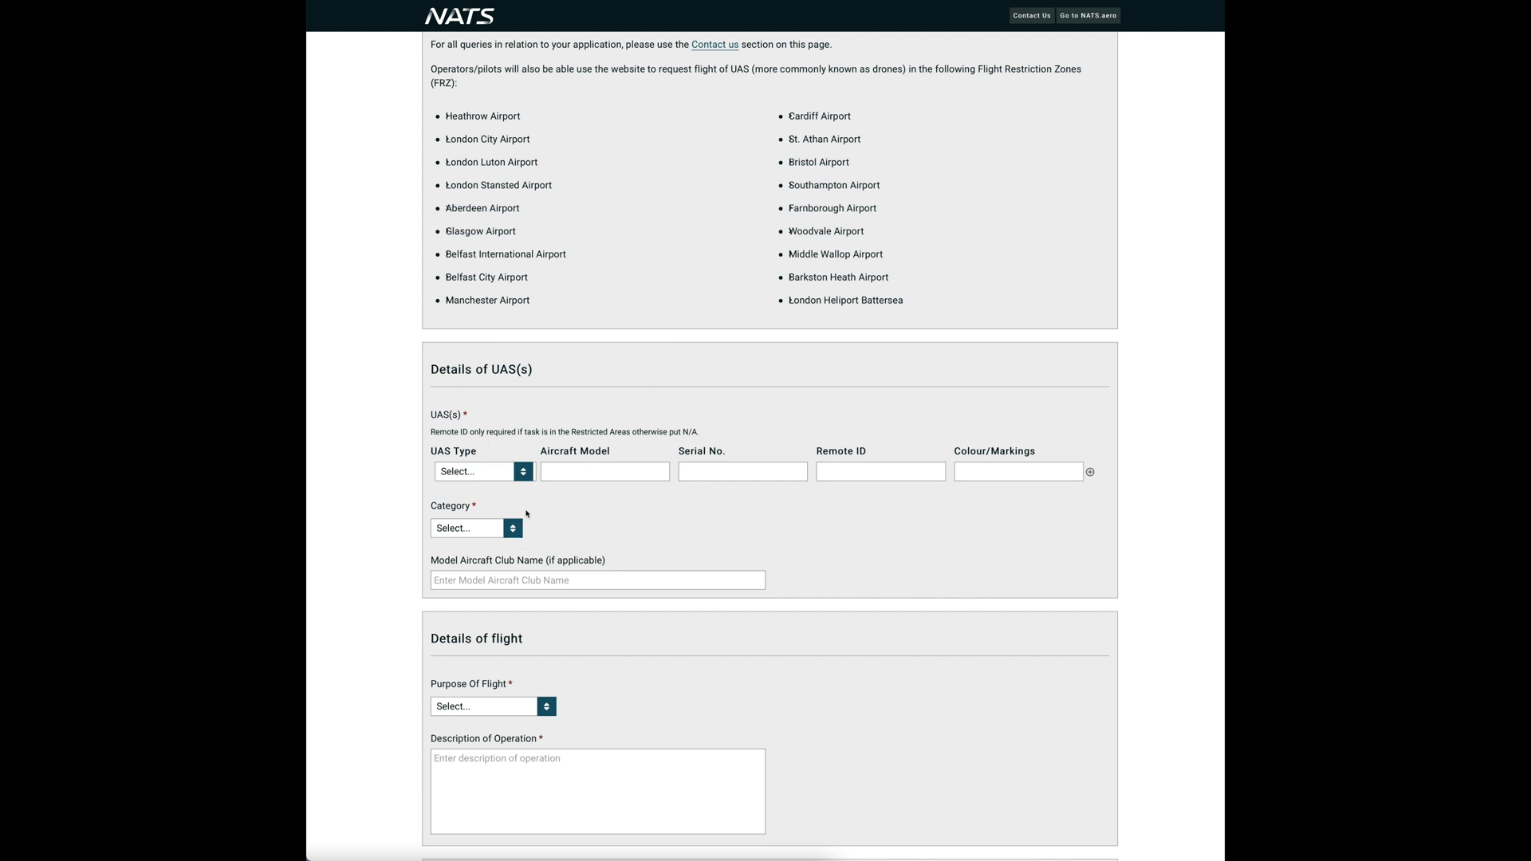
- Set the UAS type to Drone and model DJI Mavic Air 2, with its serial number, remote ID and Grey & Orange/Black markings
left_click(523, 472)
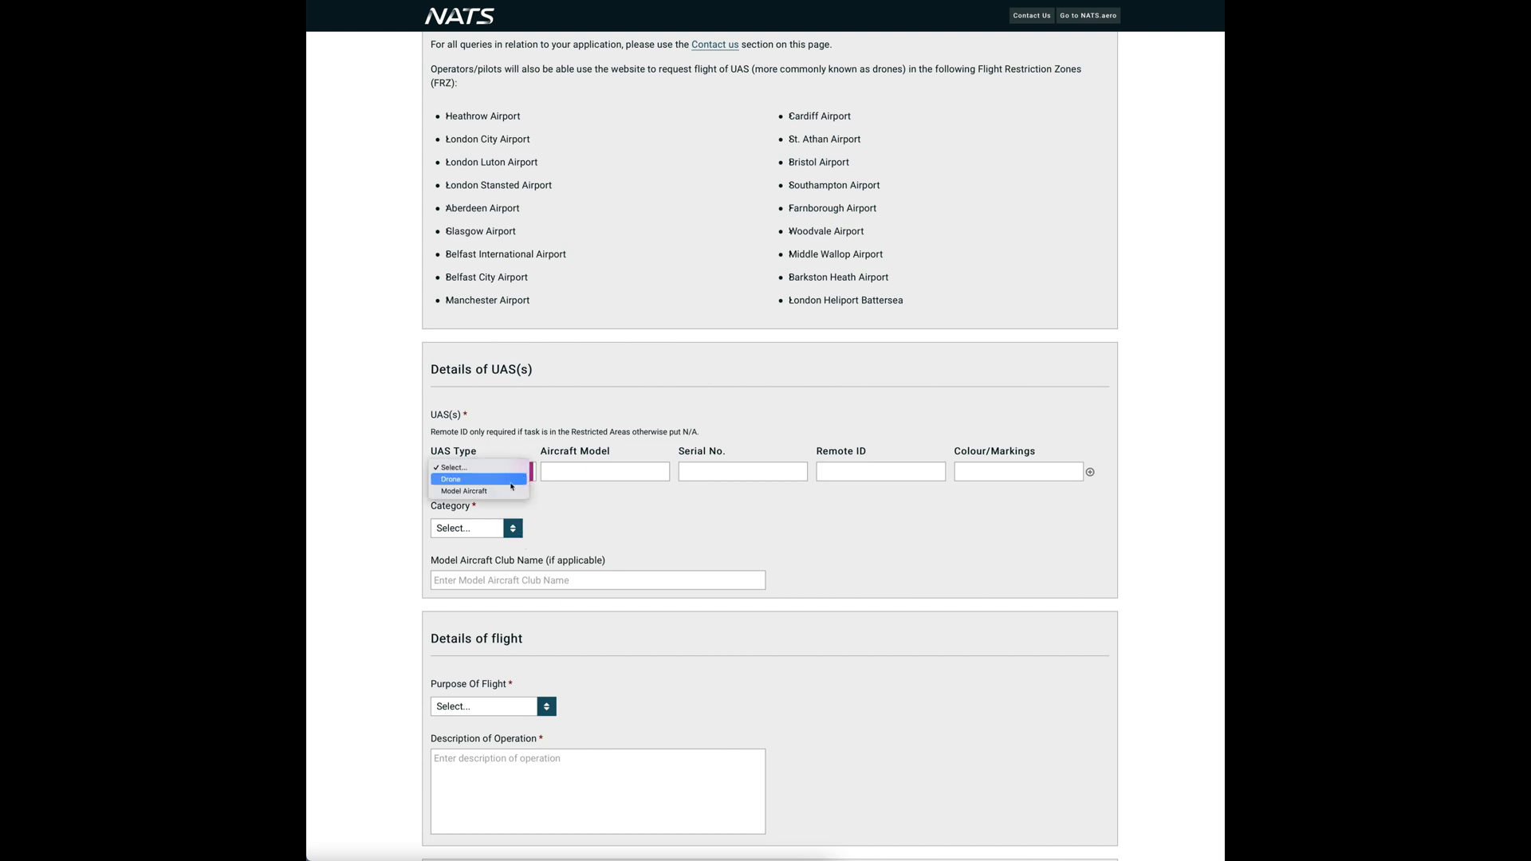
left_click(508, 481)
left_click(566, 472)
type("DJI Mavic Air 2")
key("Tab")
type("1234567789")
key("Tab")
type("OP-123456789")
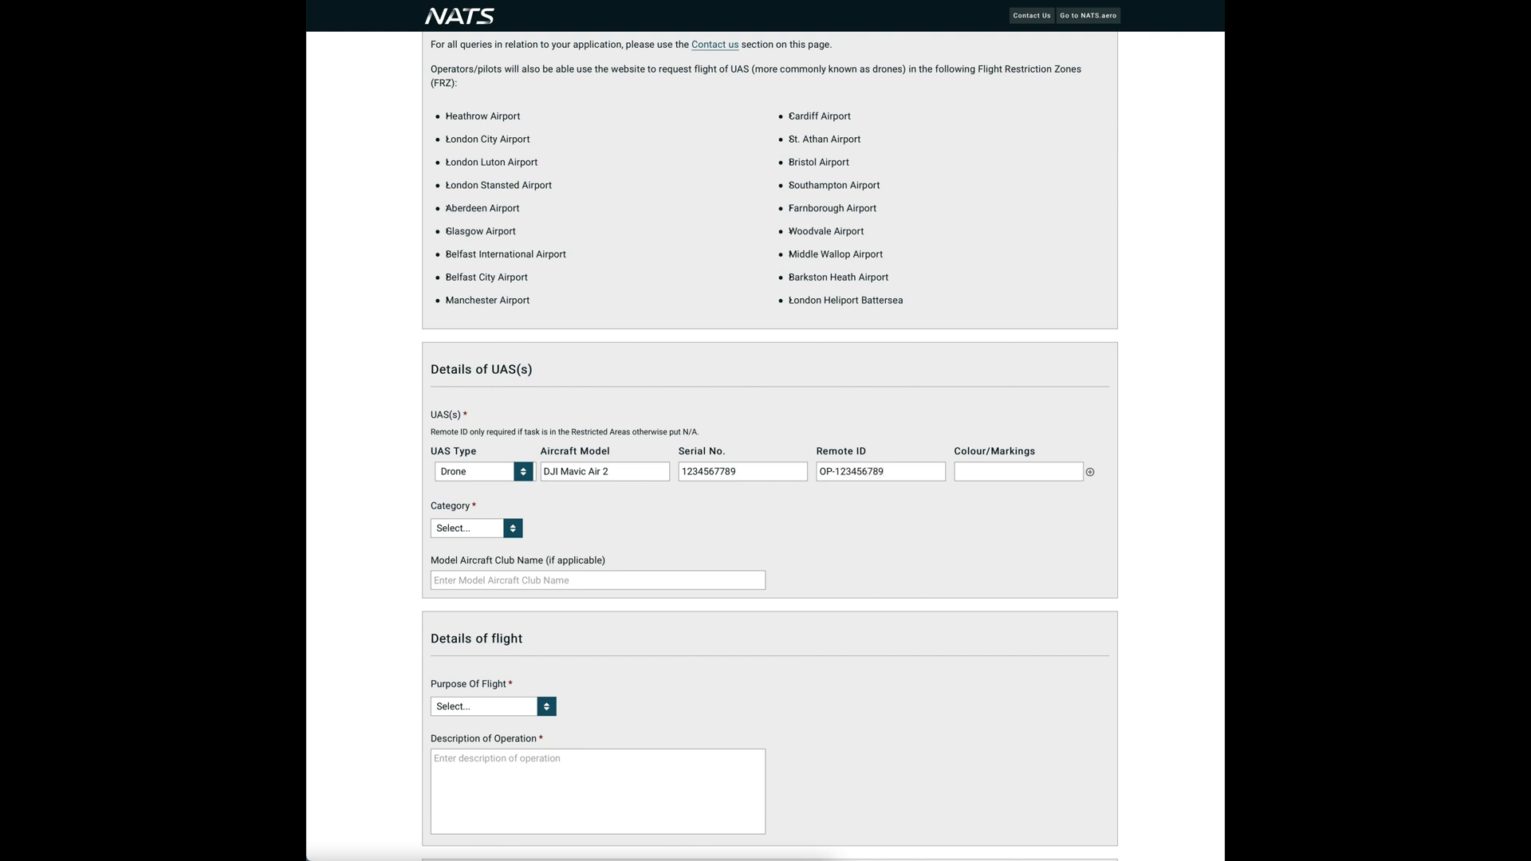
key("Tab")
type("Grey")
key("Return")
- Choose the Open category and enter FPV UK as the model aircraft club
left_click(514, 531)
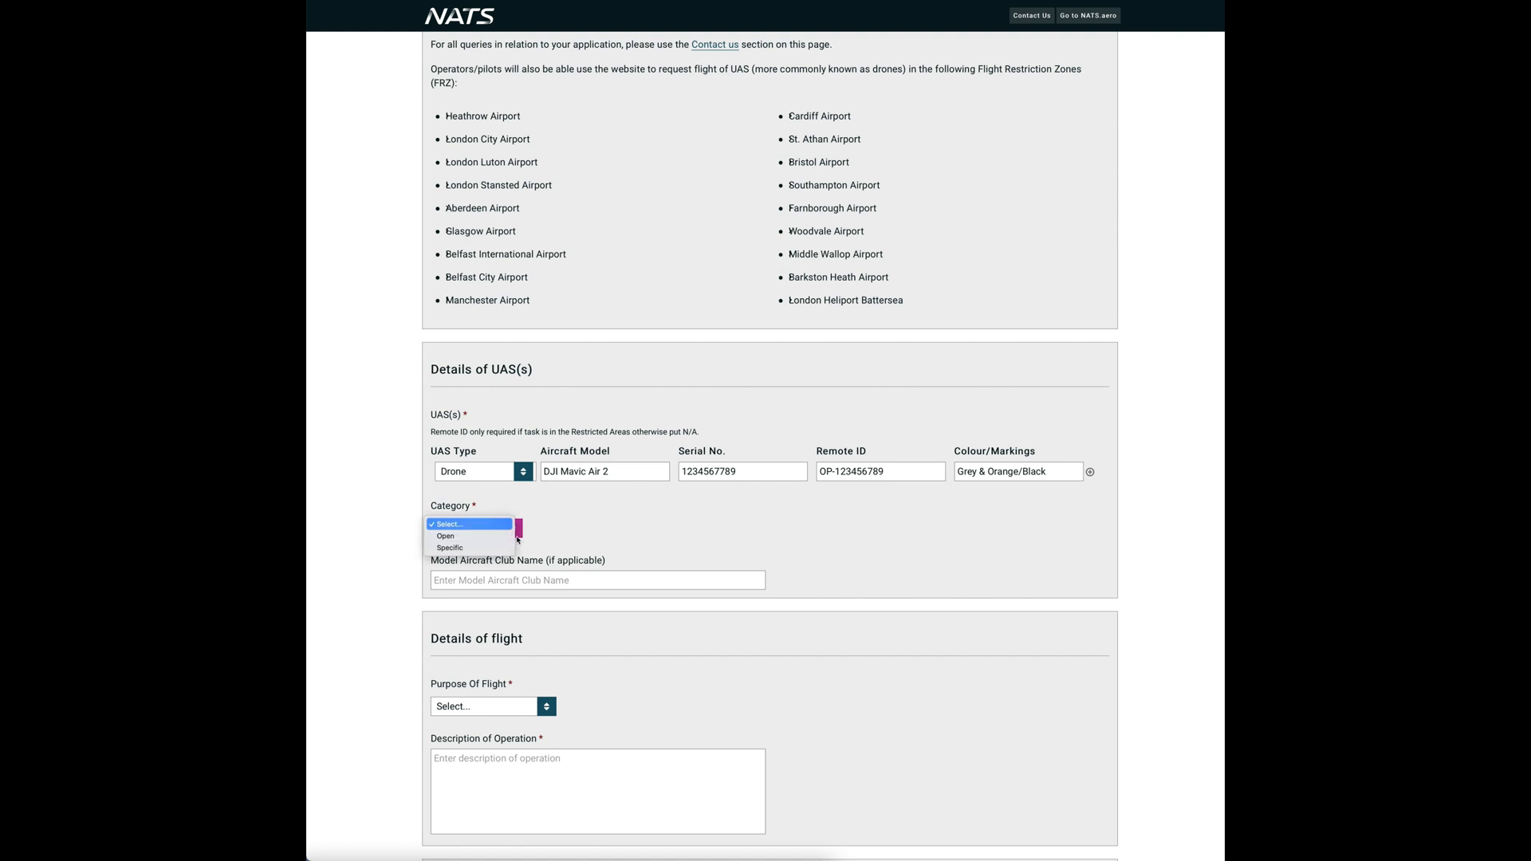
key("Down")
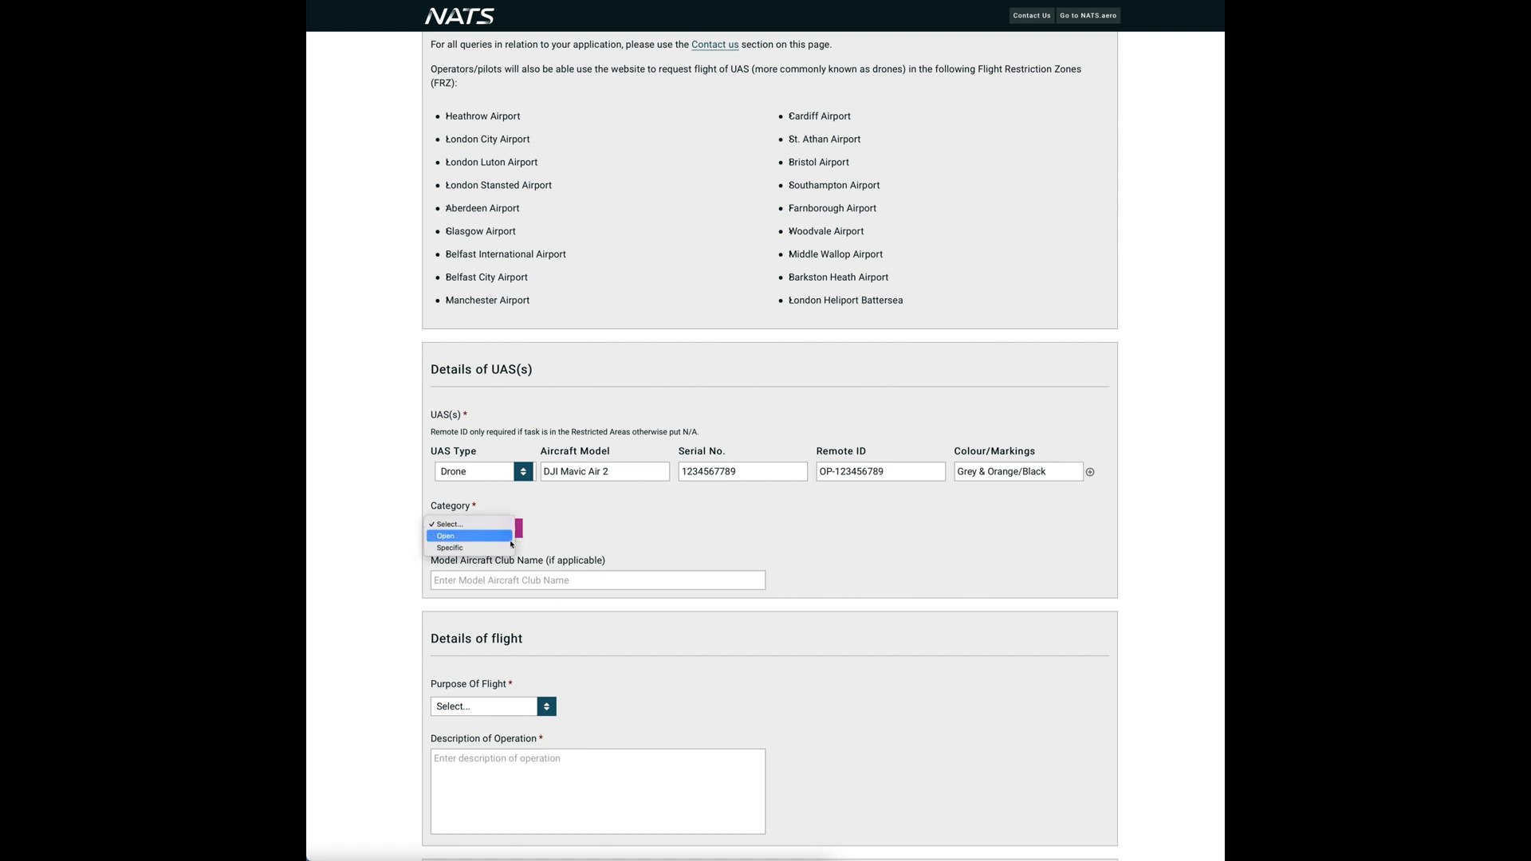
key("Return")
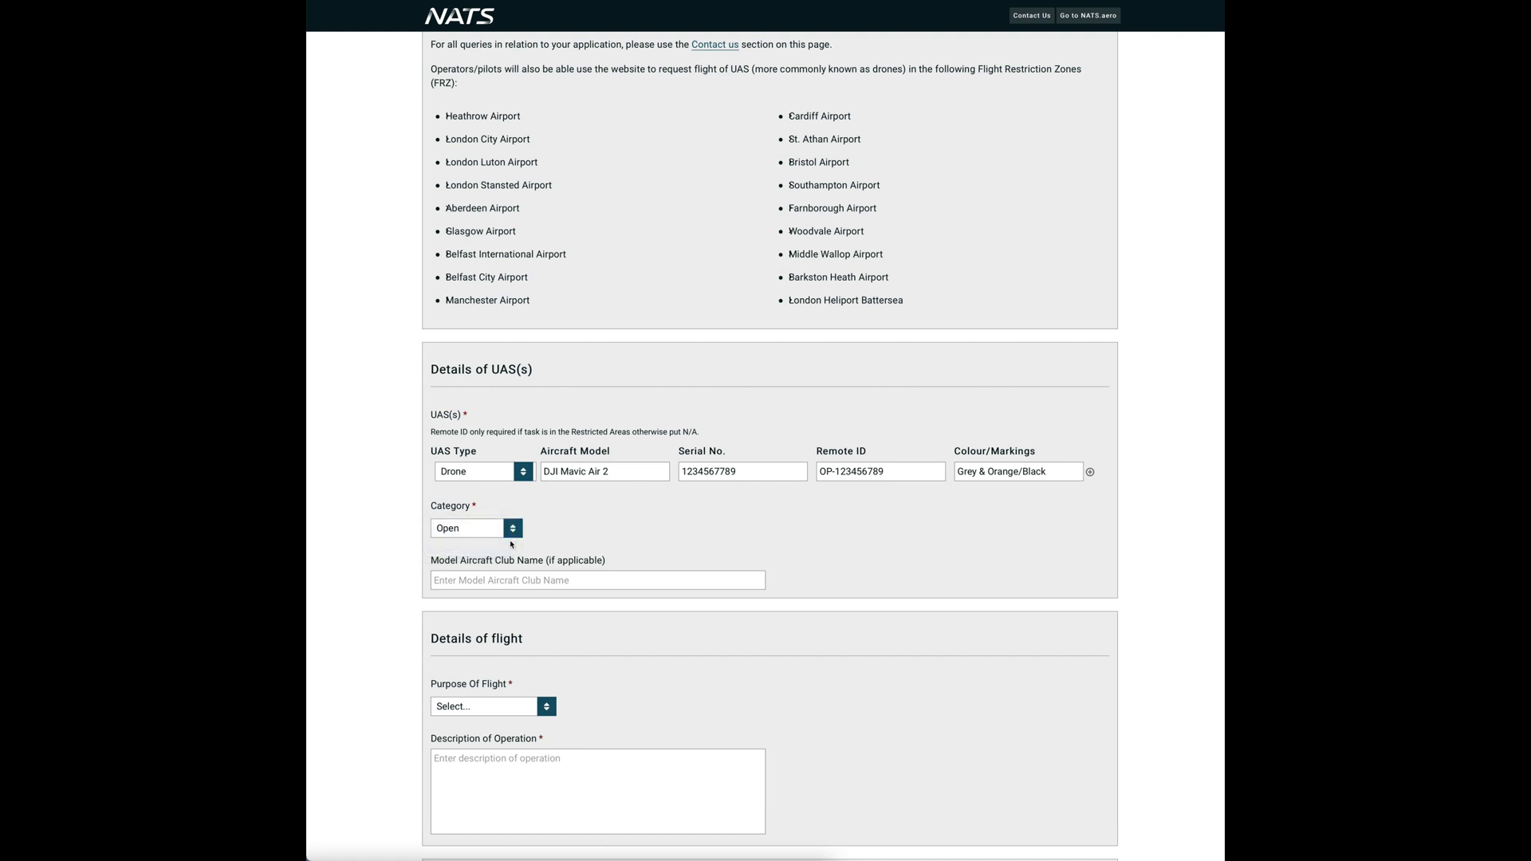
key("Tab")
type("FPV UK")
left_click(750, 671)
- Choose Filming/Photography and describe it as 'Filming the local countryside for my YouTube channel'
scroll(750, 670, "down", 4)
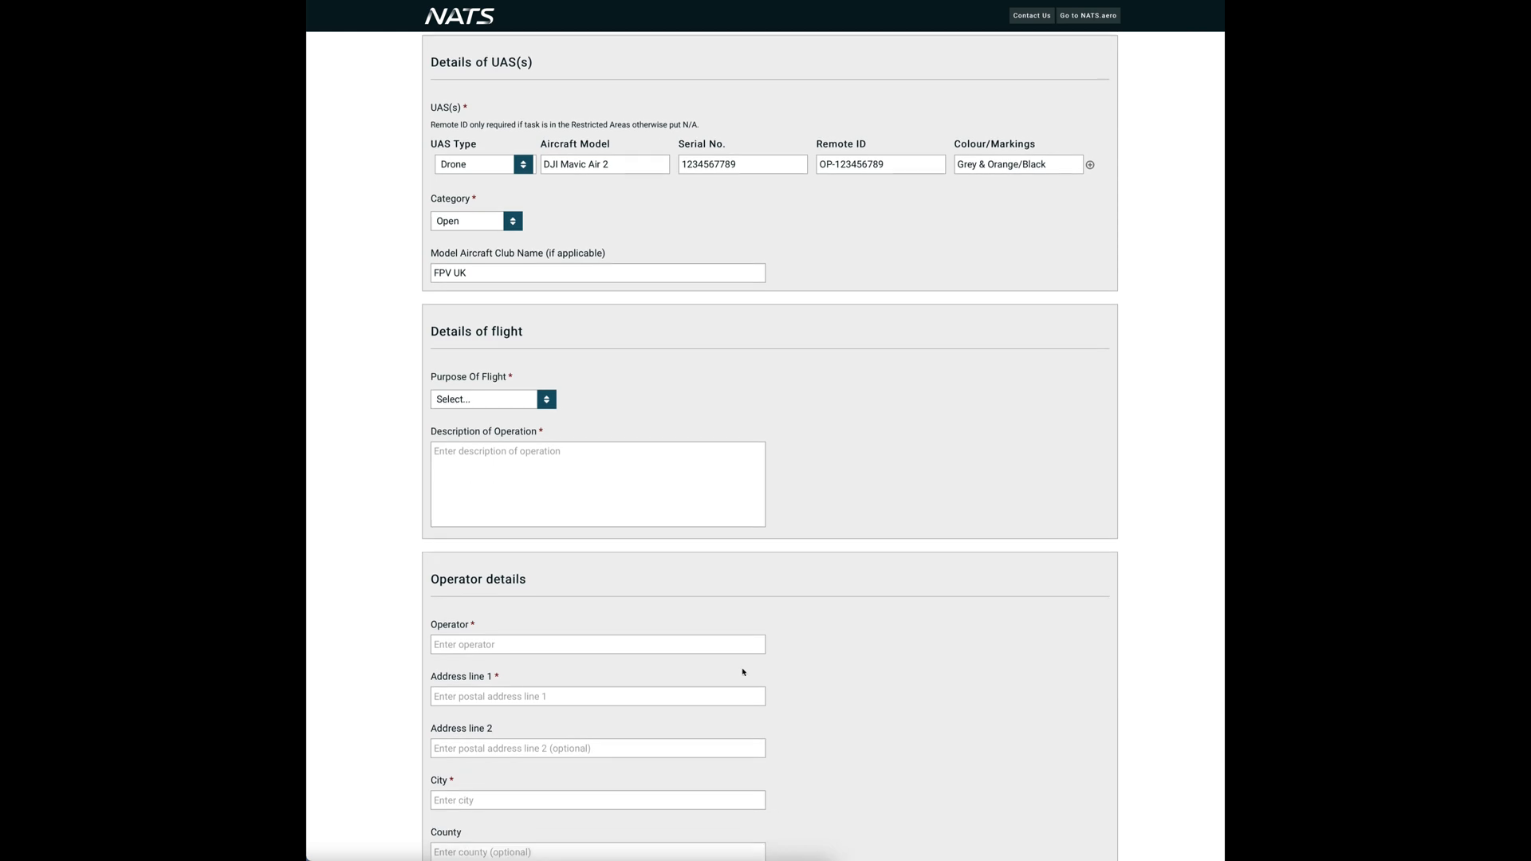
left_click(545, 315)
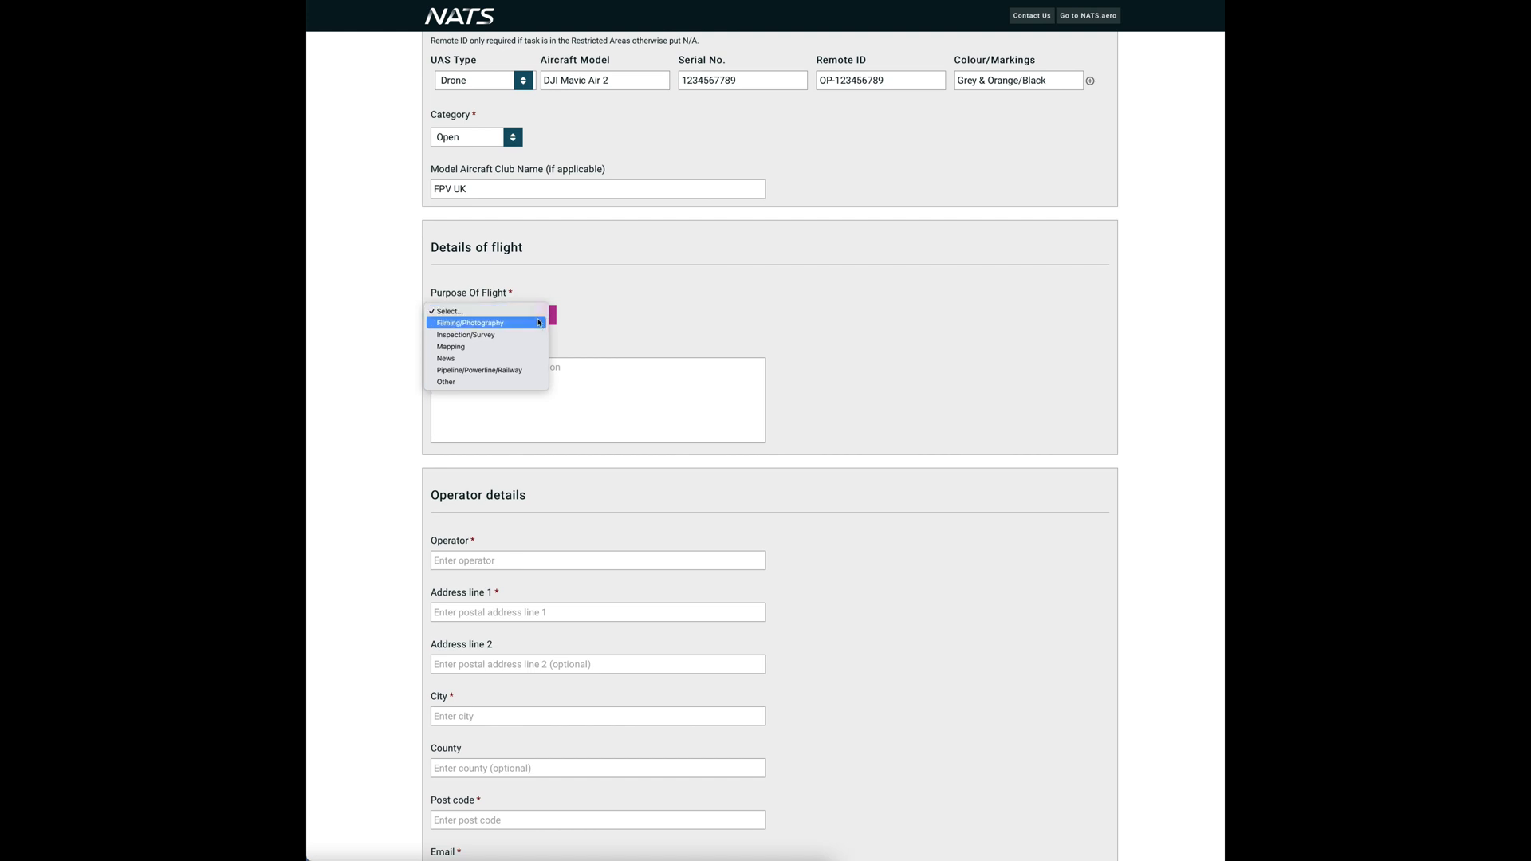
left_click(542, 323)
left_click(547, 365)
type("Filming the ")
type("local countr")
type("yside")
type(" for my youbt")
key("BackSpace")
key("BackSpace")
type("tube channel")
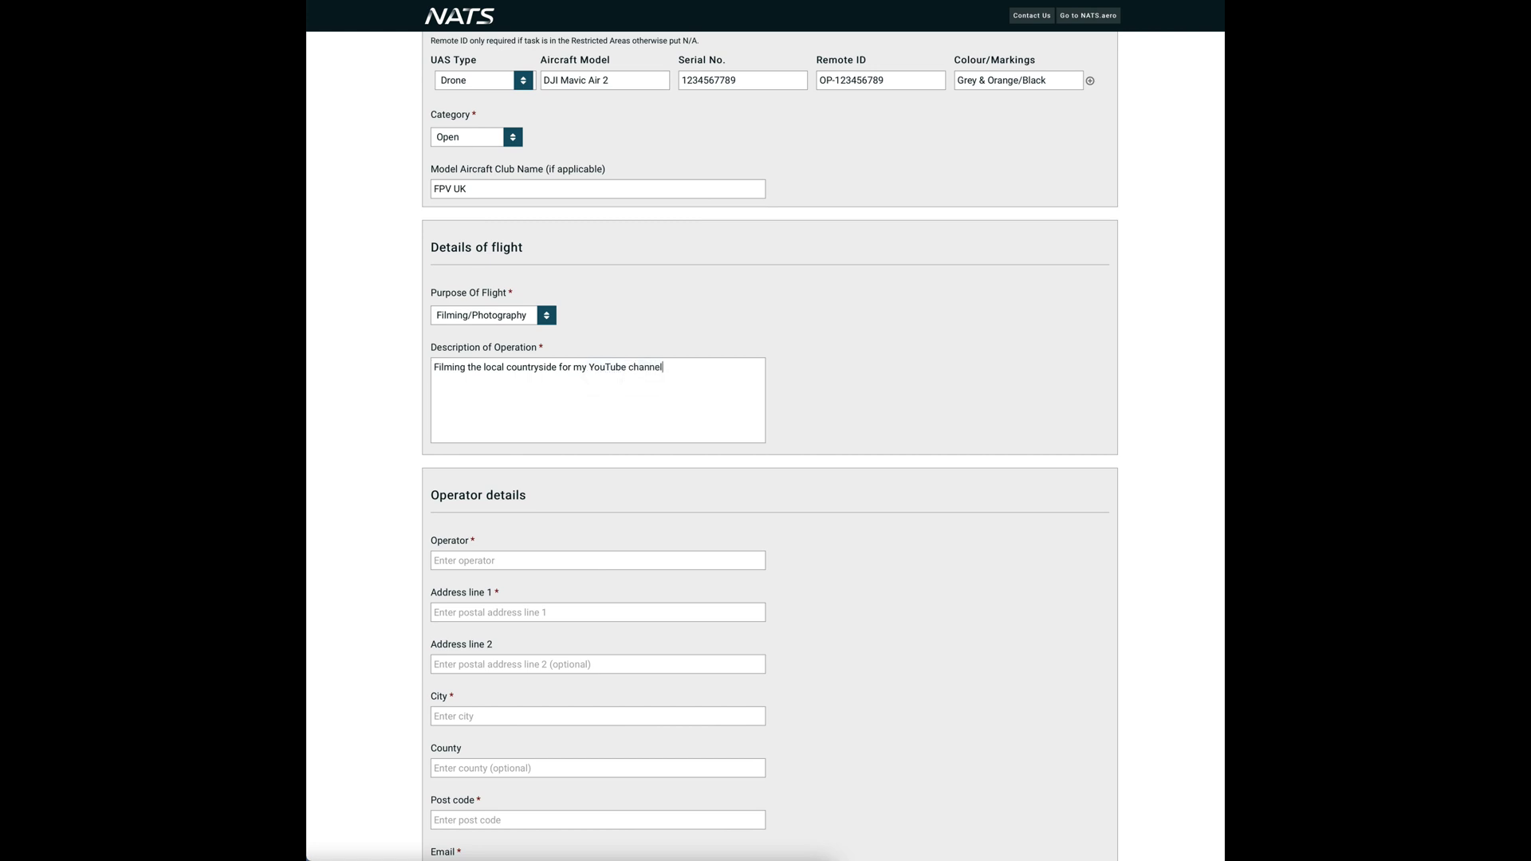
- Enter the operator's full name and postal address, including town, county and post code
left_click(658, 564)
type("Rob Follett")
key("Tab")
type("123 The")
key("BackSpace")
type("he Street")
key("Tab")
key("Tab")
type("My Town")
key("Tab")
type("My Country")
key("Tab")
type("RG55 5HH")
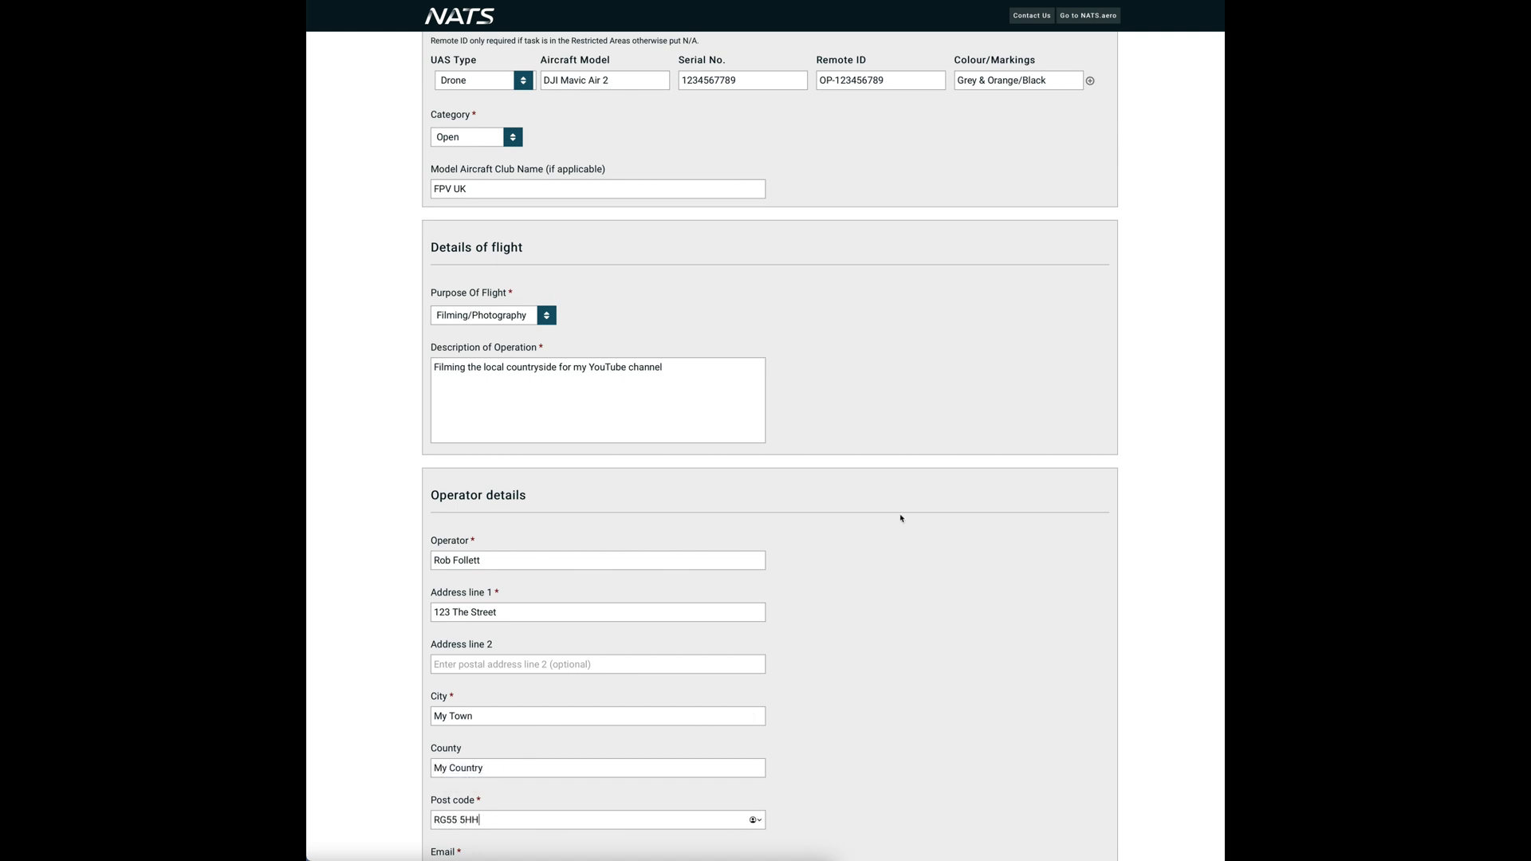
- Fill in the operator's e-mail address and contact phone number
scroll(851, 513, "down", 3)
left_click(578, 721)
key("Tab")
type("01234 123456")
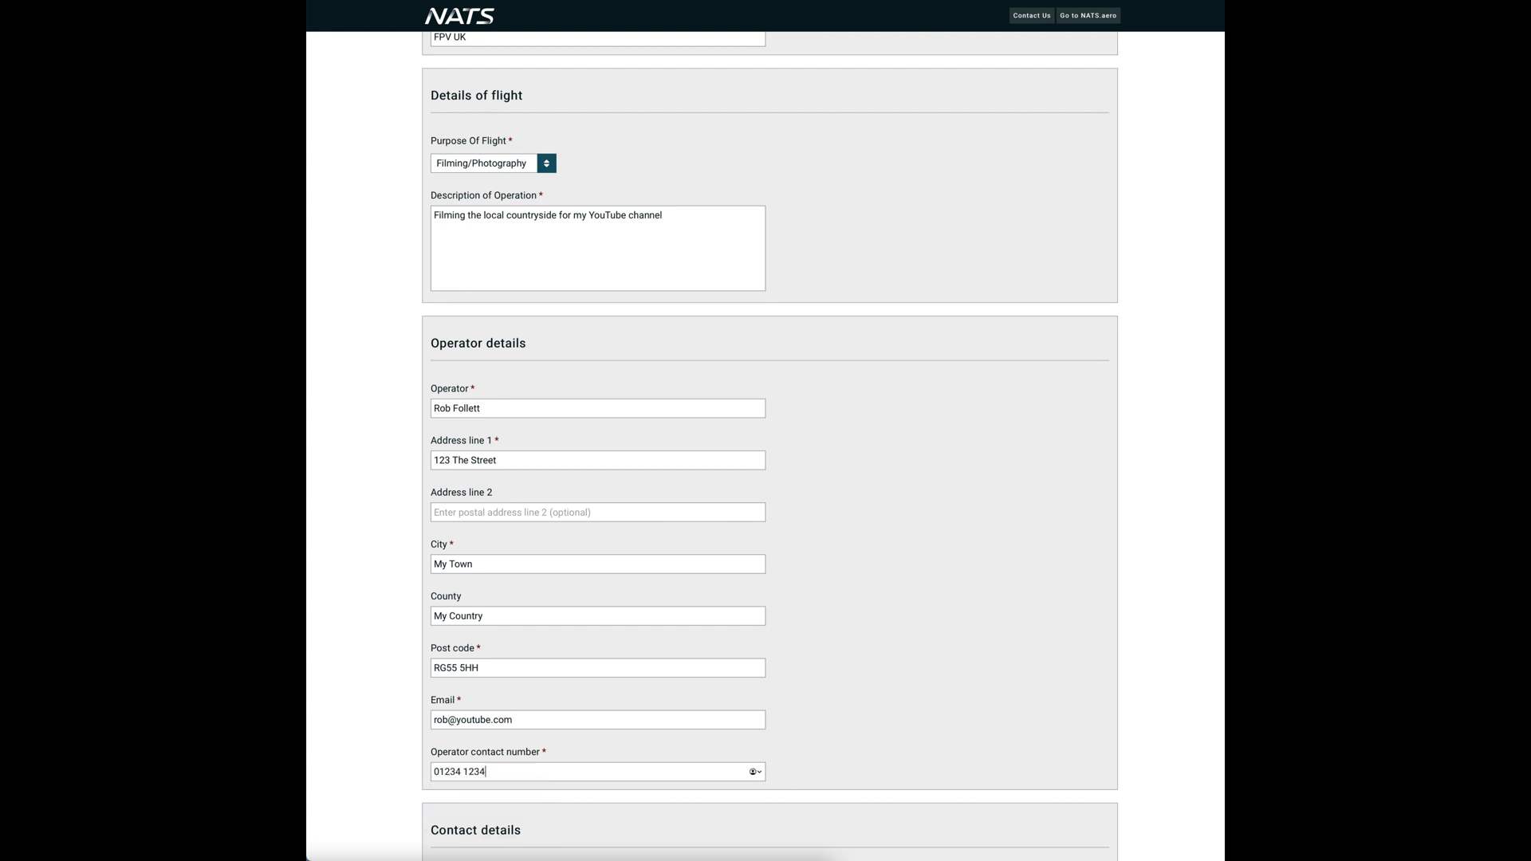
left_click(796, 670)
- Enter the on-the-day contact's name, phone and e-mail, then proceed to the next page
scroll(919, 663, "down", 2)
scroll(921, 662, "down", 3)
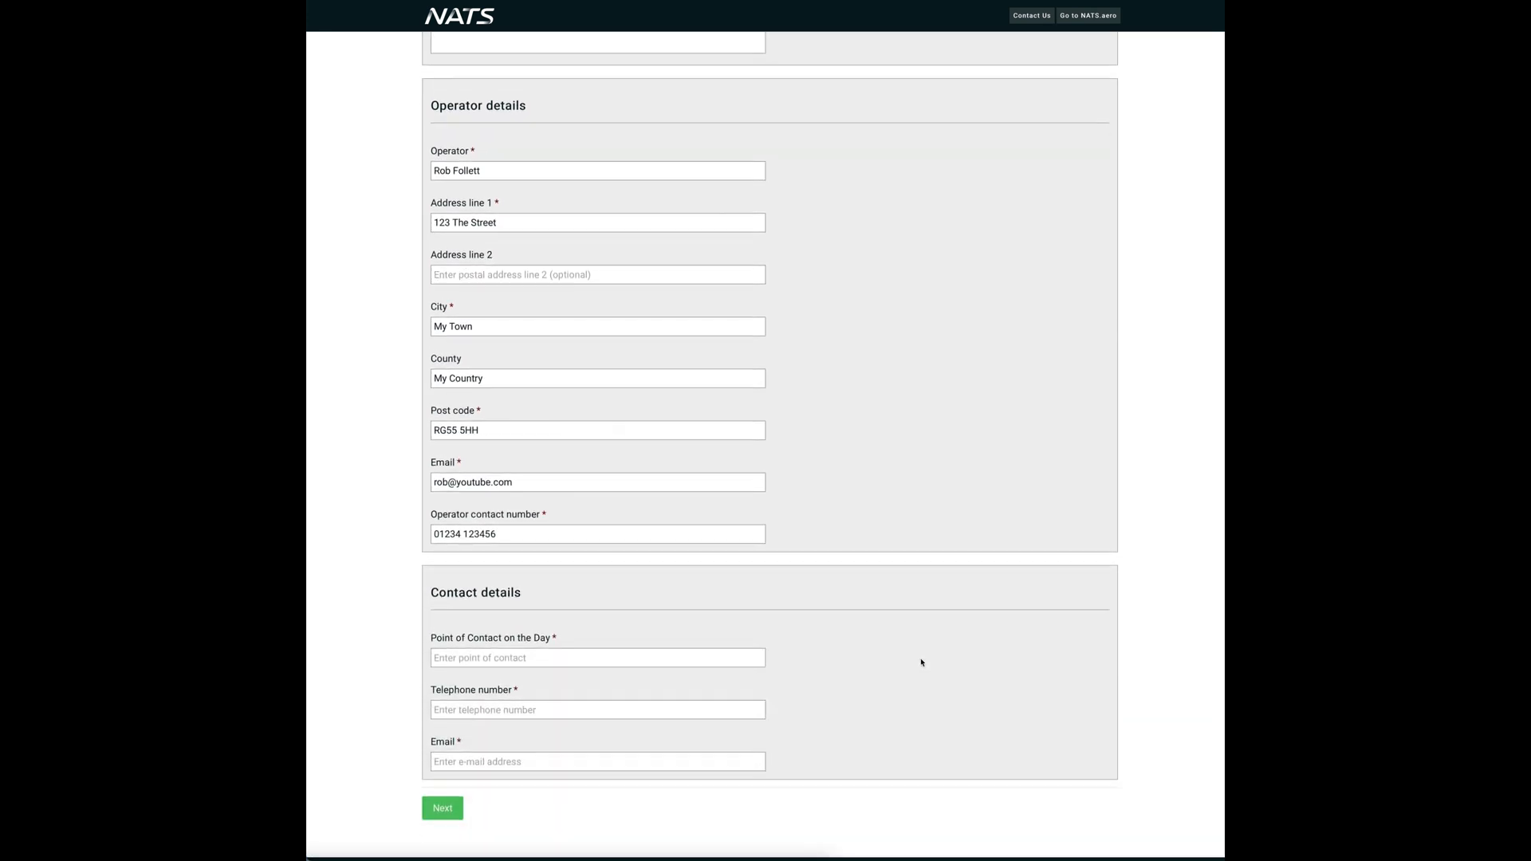
left_click(616, 641)
type("Rob Follett")
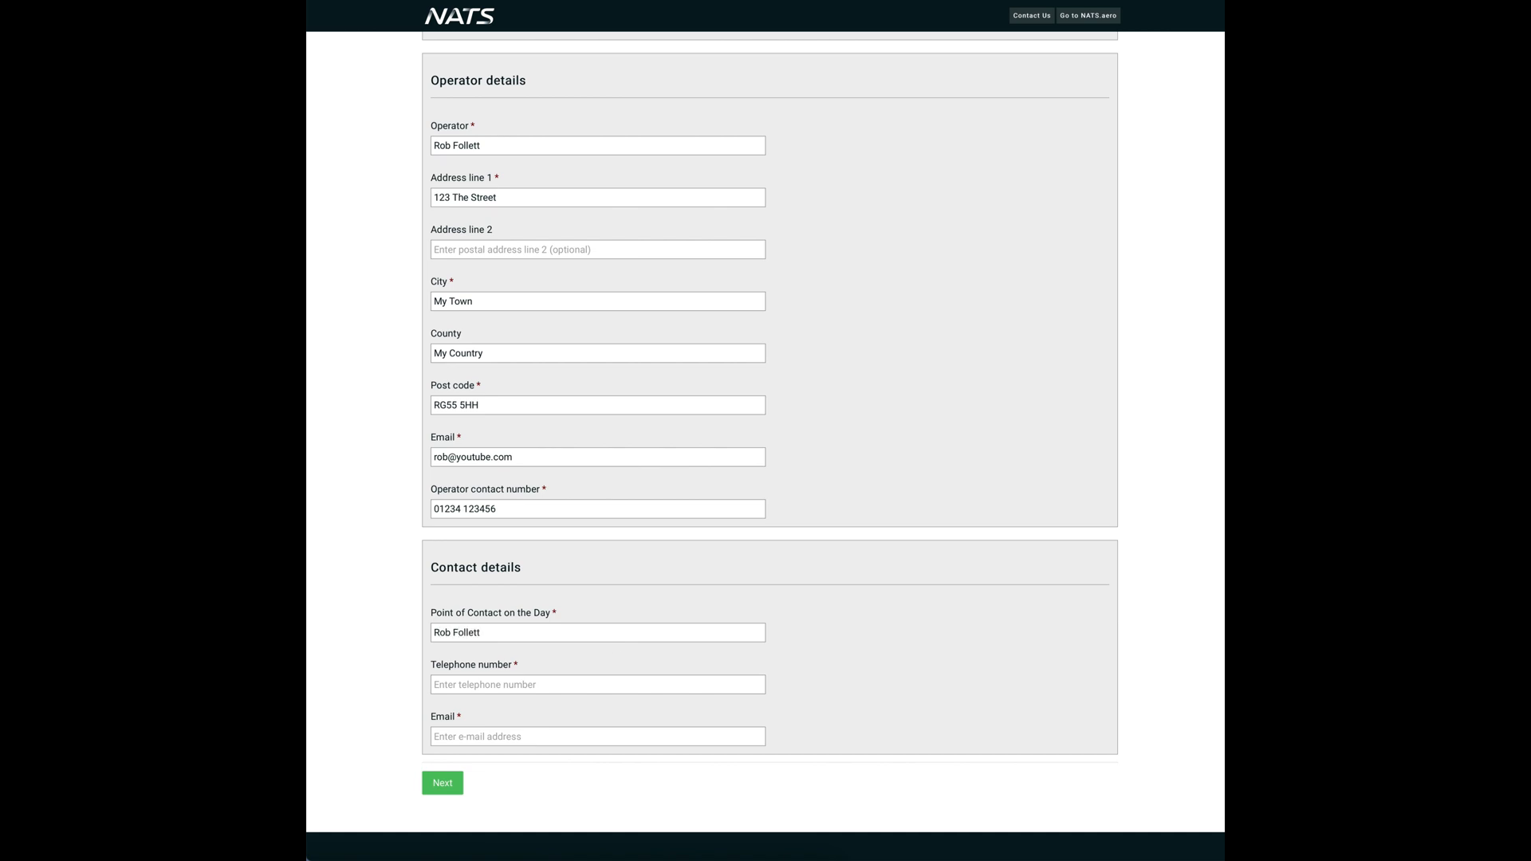
key("Tab")
type("01234 12344")
key("BackSpace")
type("56")
key("Tab")
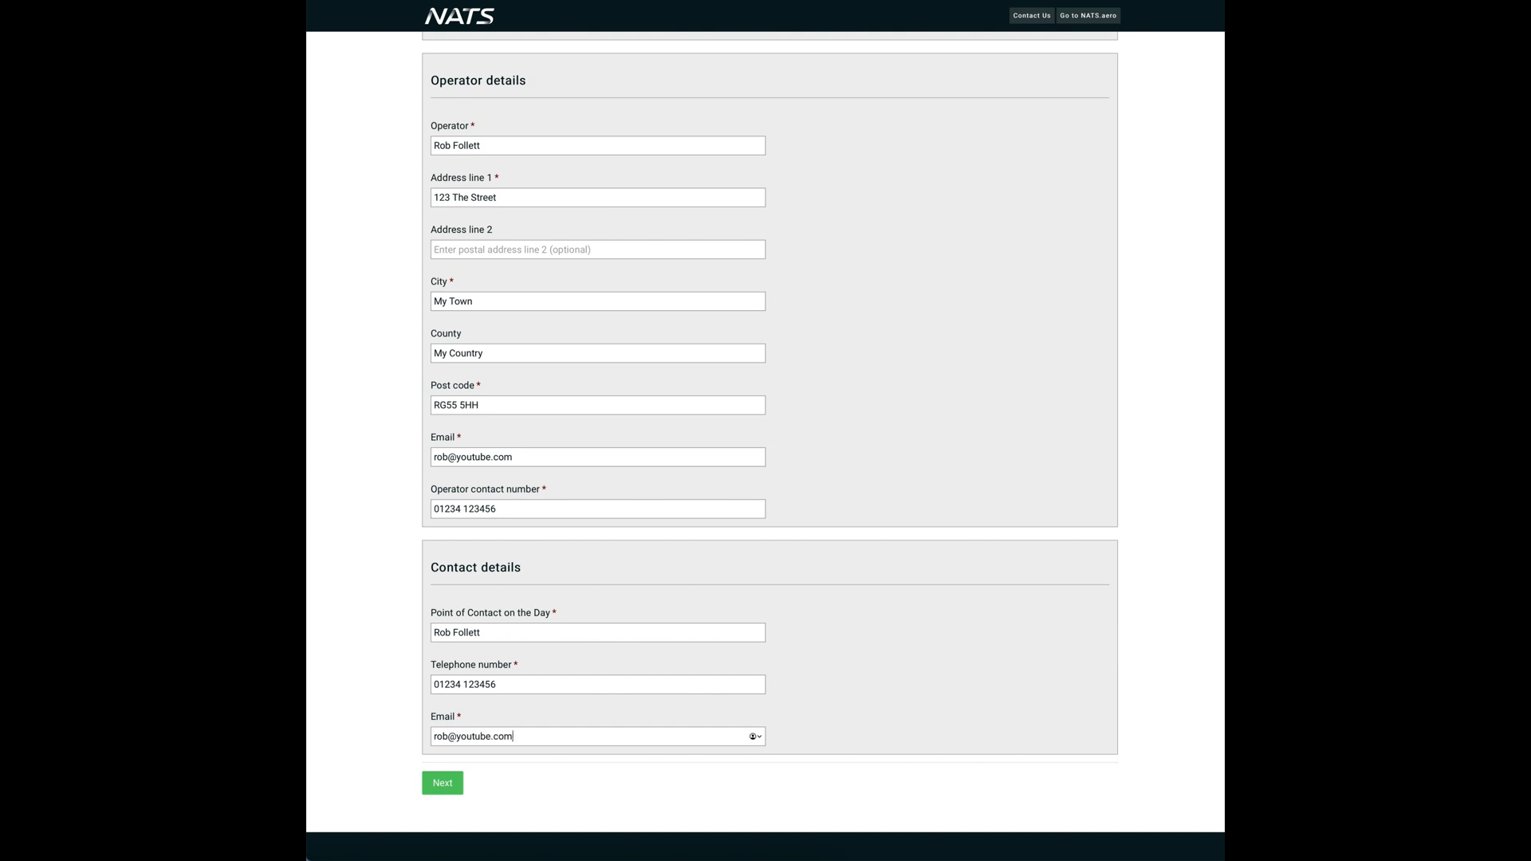
scroll(471, 832, "down", 1)
left_click(447, 770)
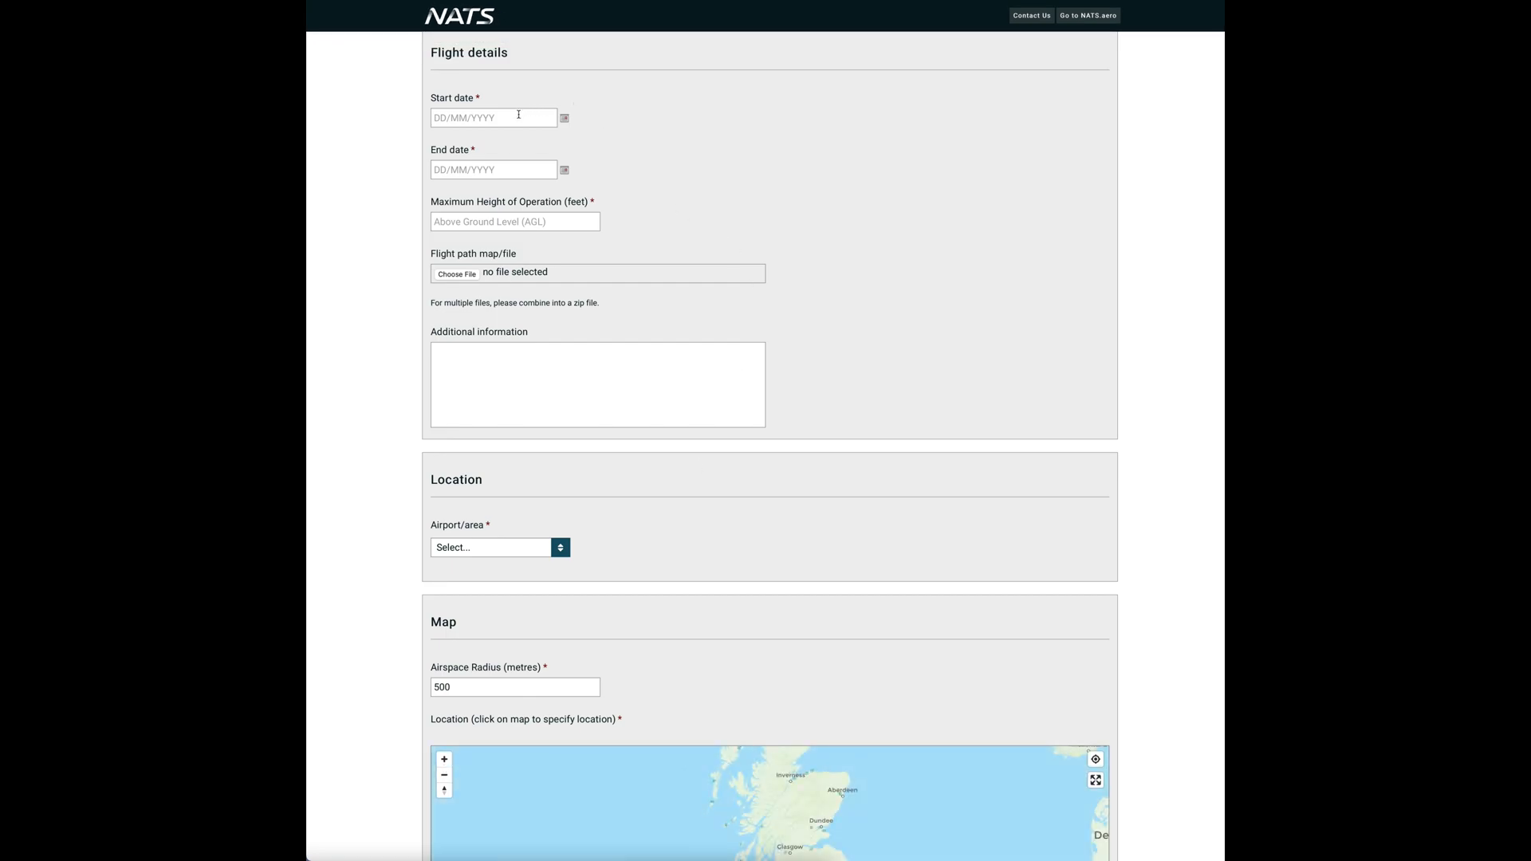
- Set flight dates 25/04/2021 to 30/04/2021 and maximum height to 800 feet
left_click(566, 119)
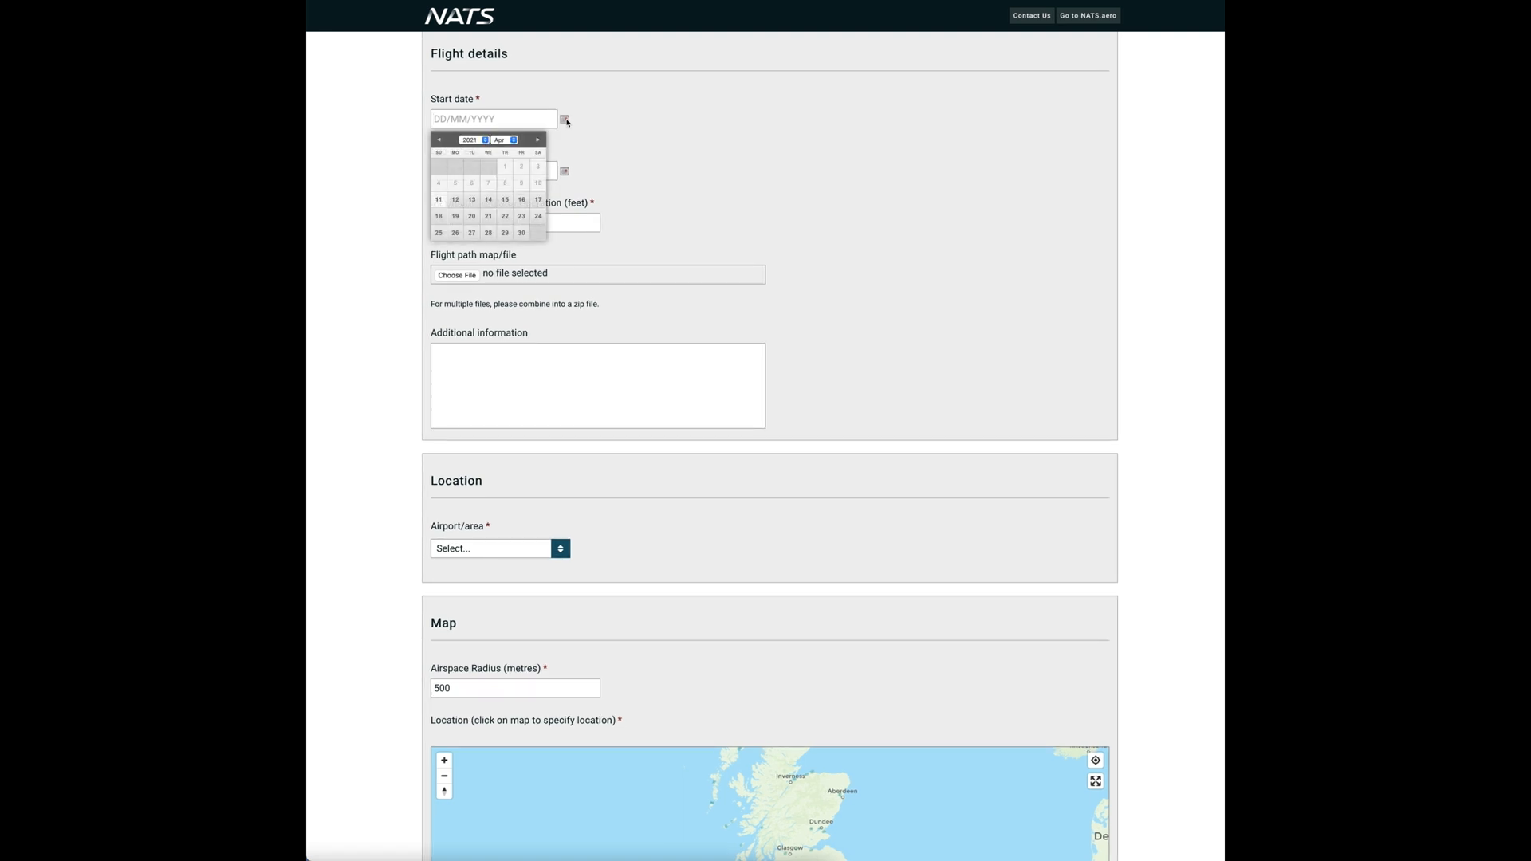
left_click(440, 234)
left_click(565, 171)
left_click(522, 285)
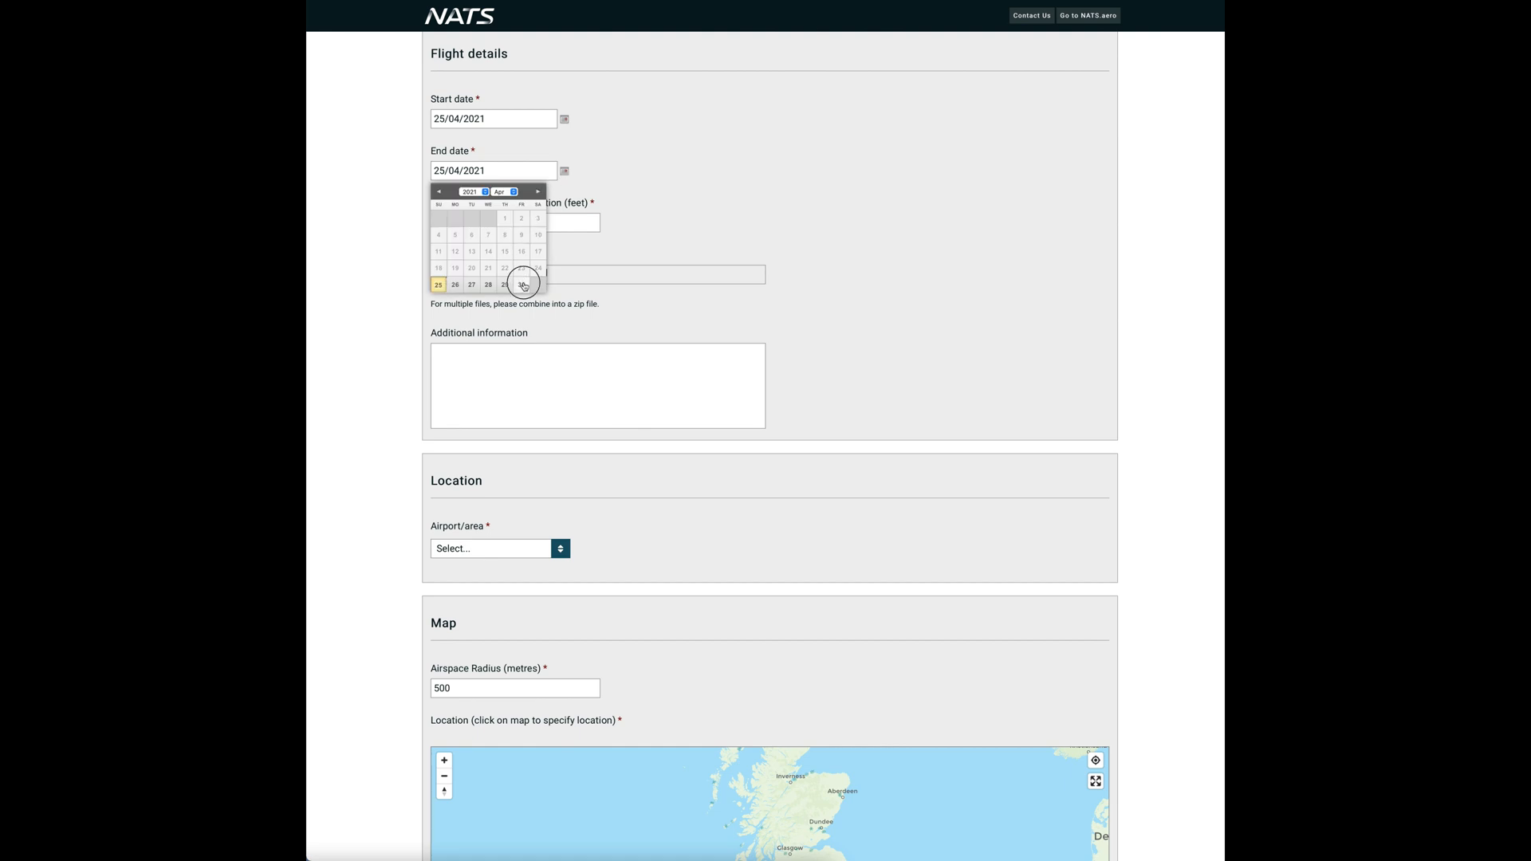
left_click(526, 222)
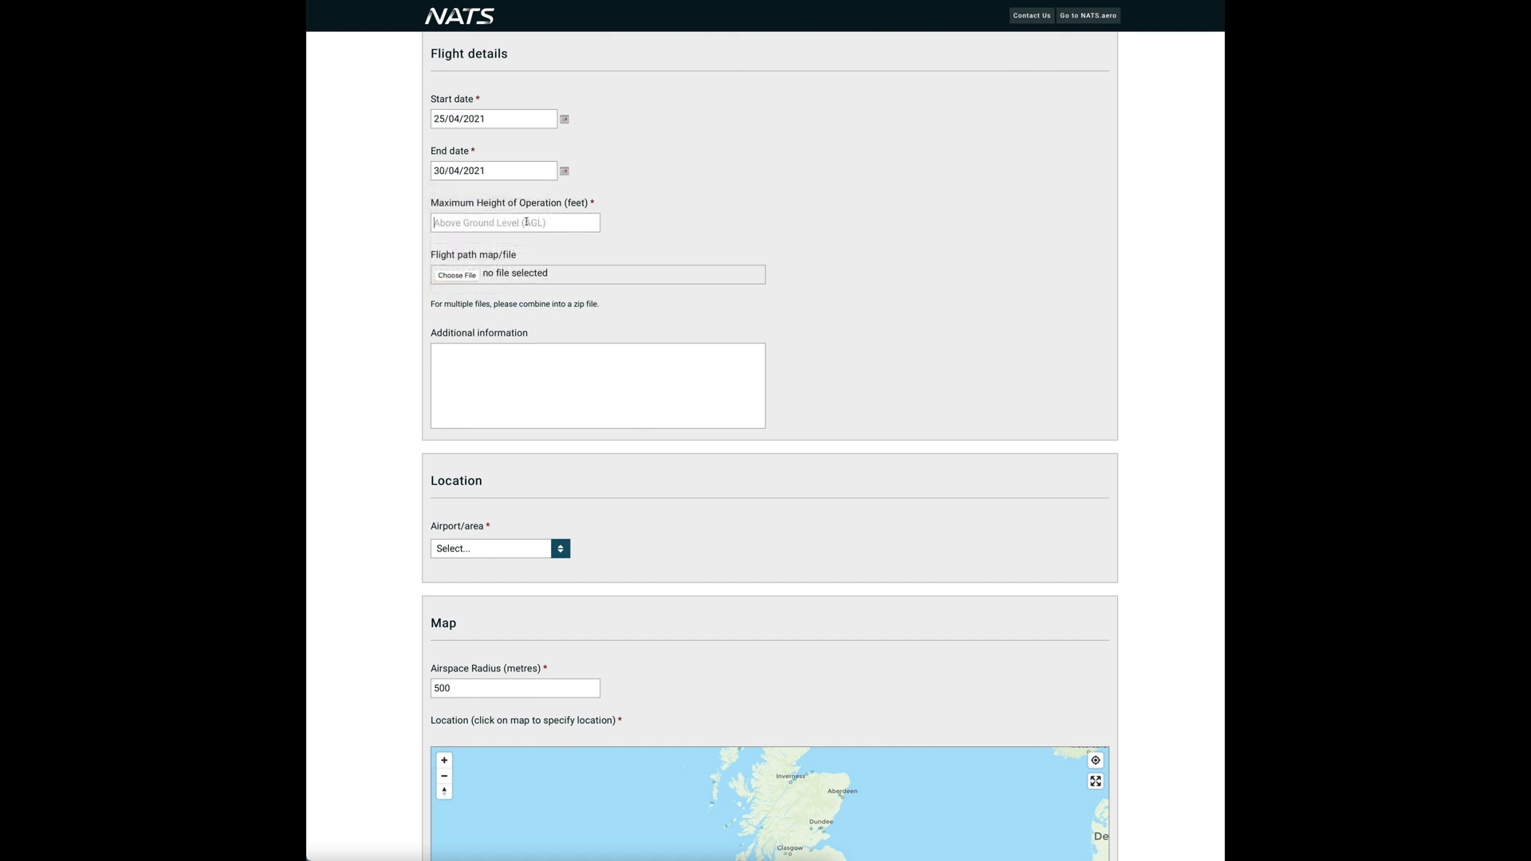
type("800")
scroll(460, 354, "down", 3)
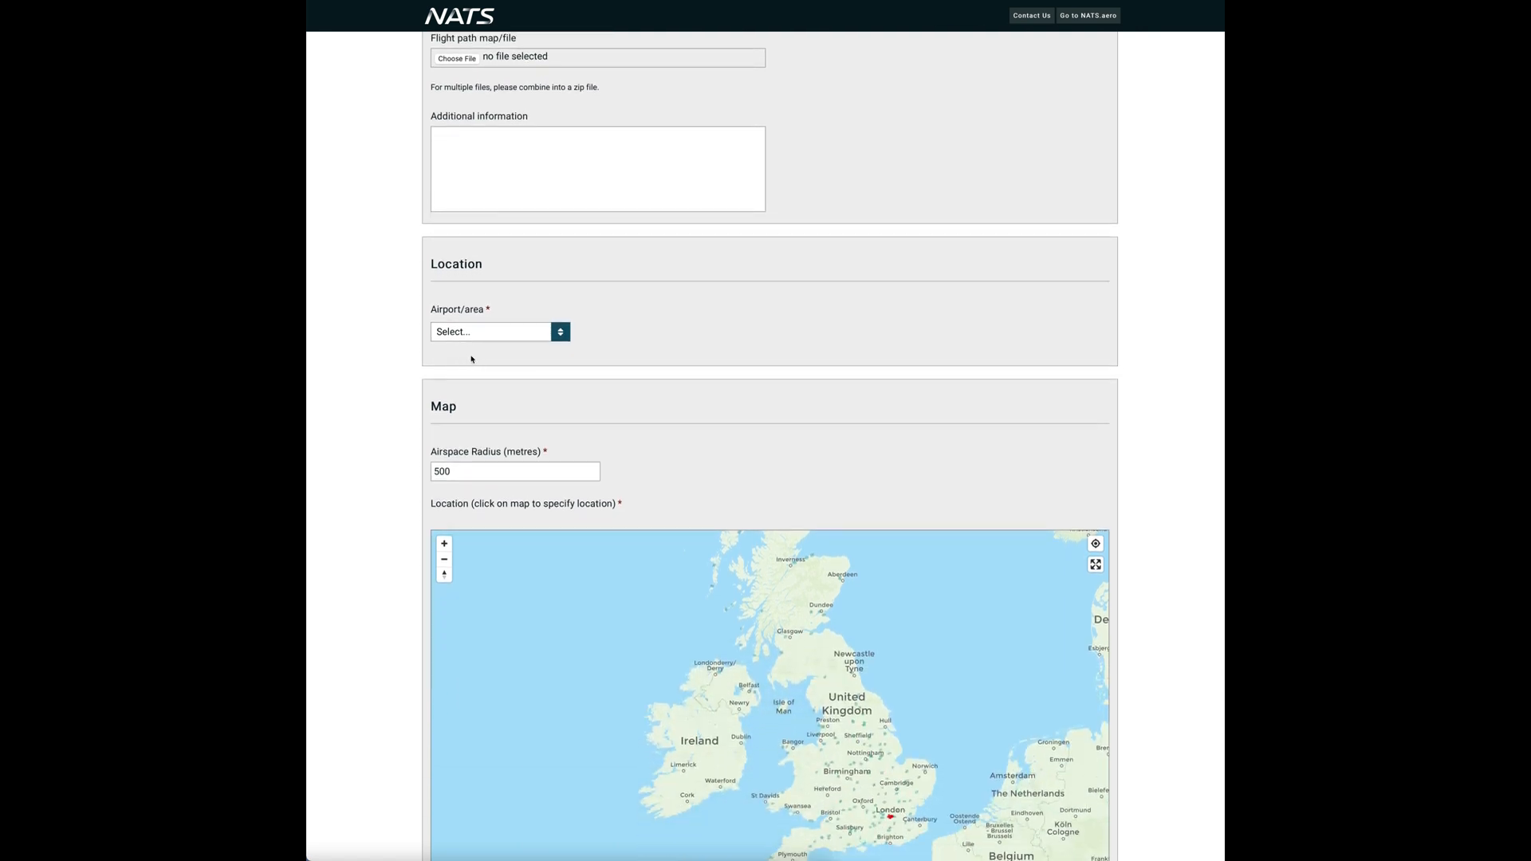
- Select Farnborough Airport and change the airspace radius from 500 to 1000 metres
left_click(563, 334)
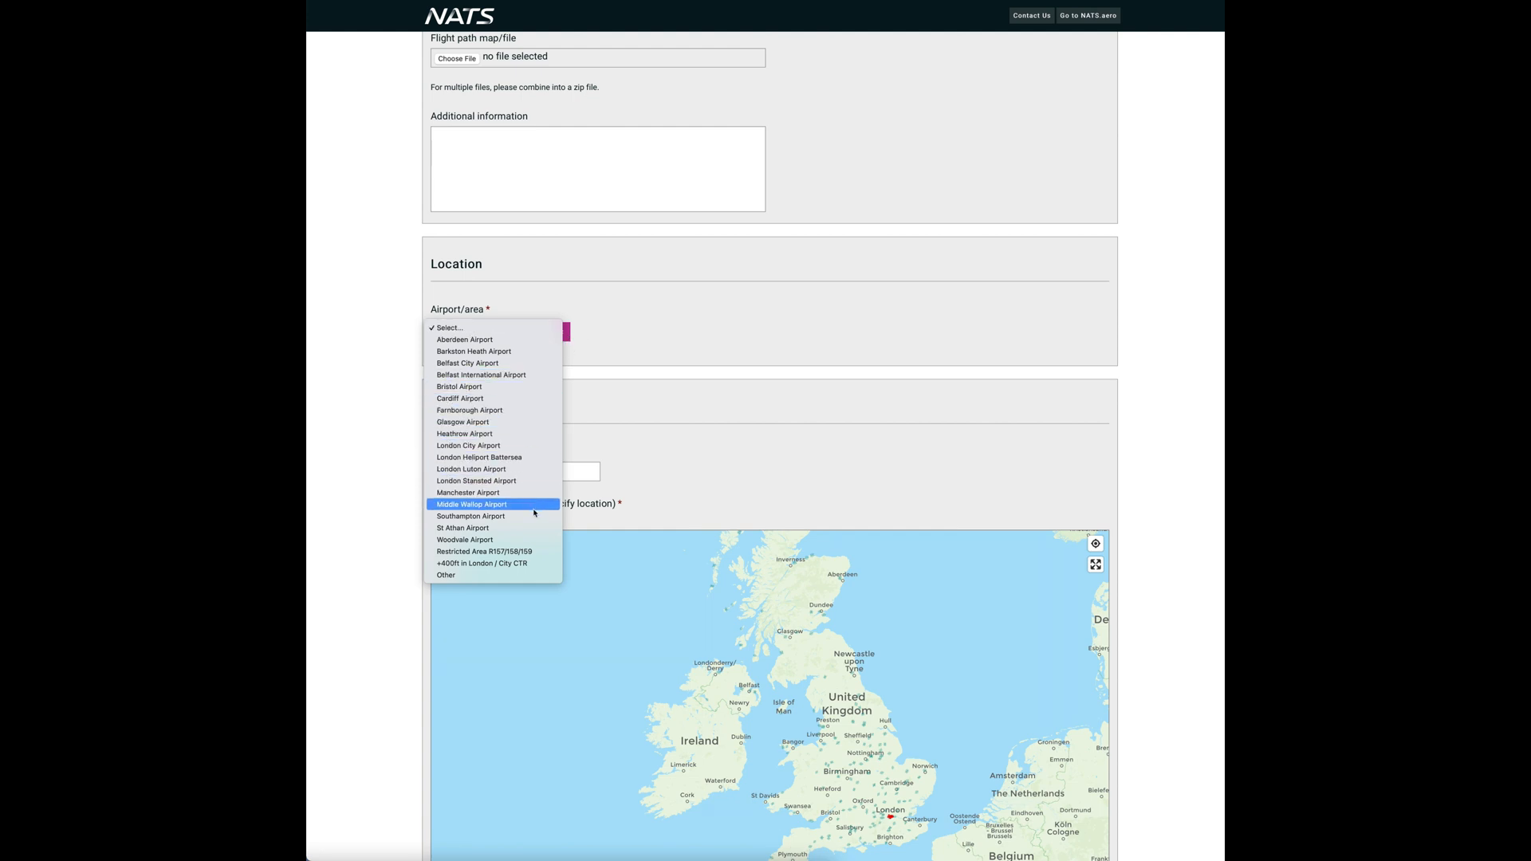
left_click(519, 411)
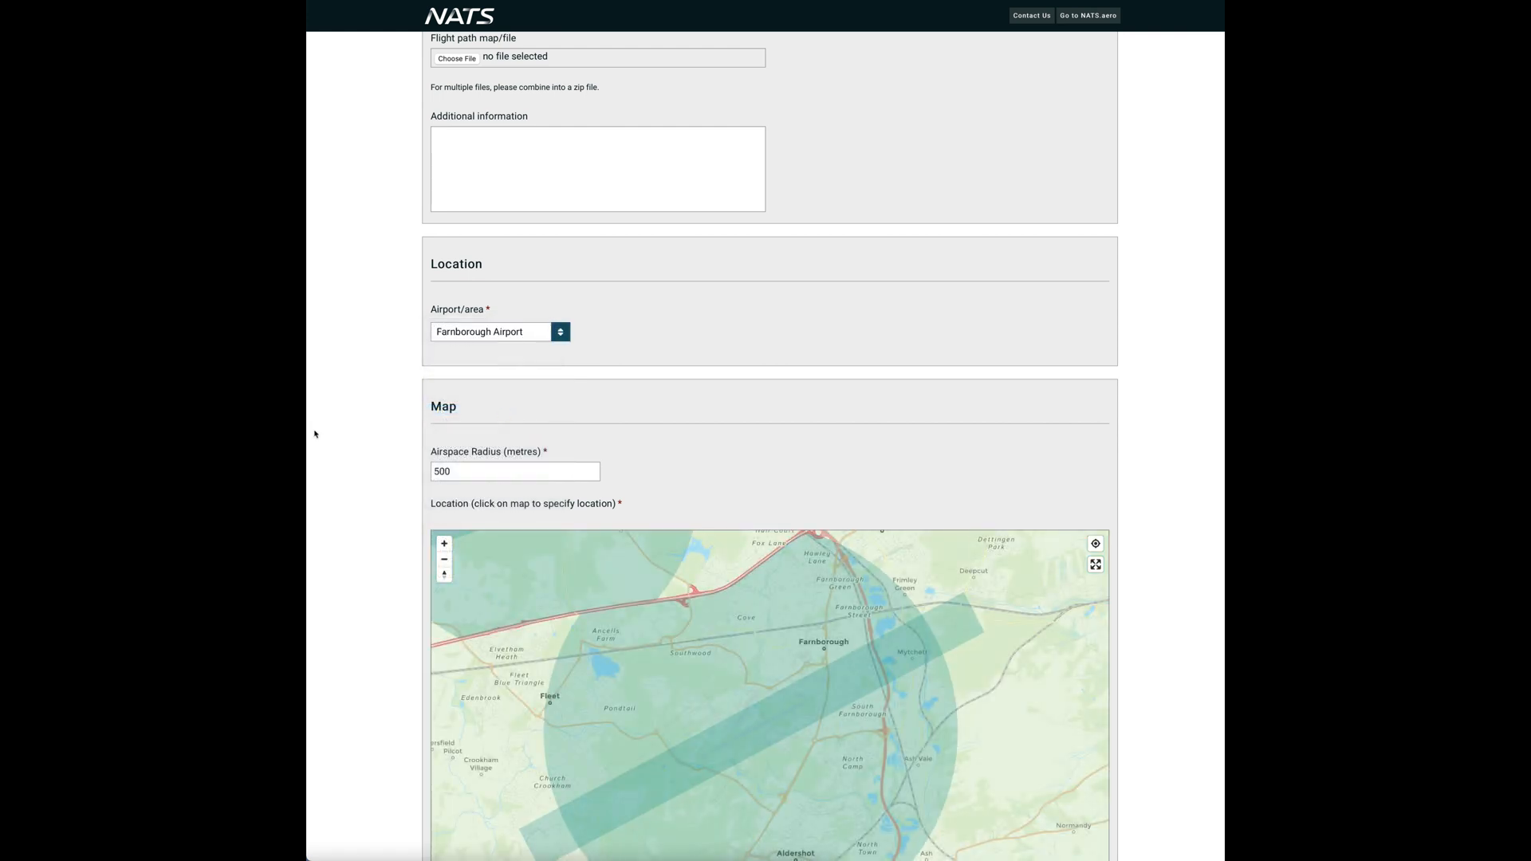
scroll(338, 434, "down", 3)
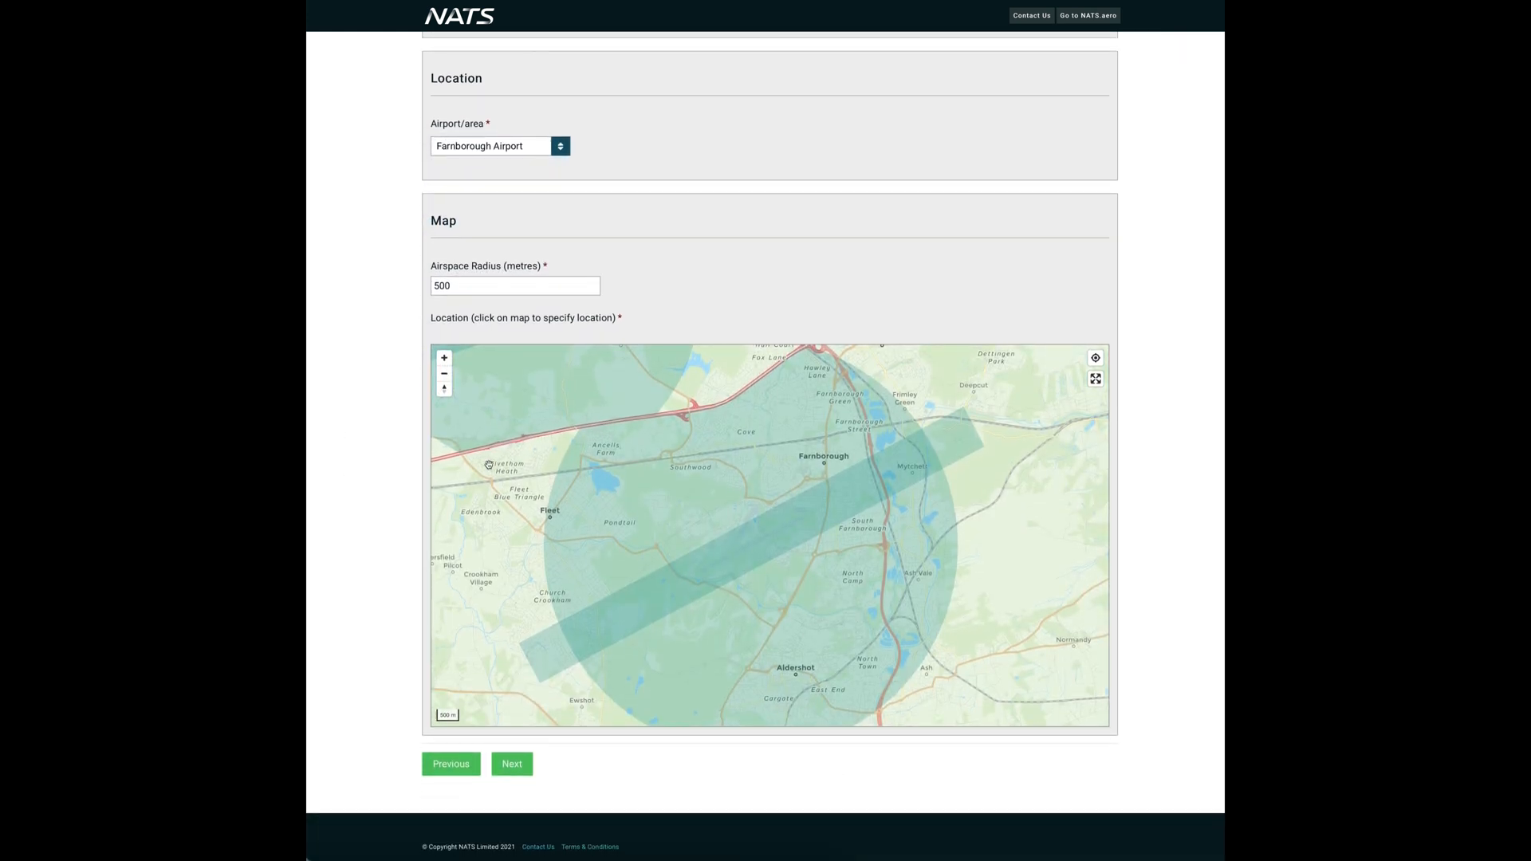
left_click(493, 292)
key("BackSpace")
key("BackSpace")
key("BackSpace")
type("1000")
- Pin the flight location just west of Aldershot on the map and continue to the Summary
scroll(788, 656, "up", 1)
scroll(788, 657, "up", 3)
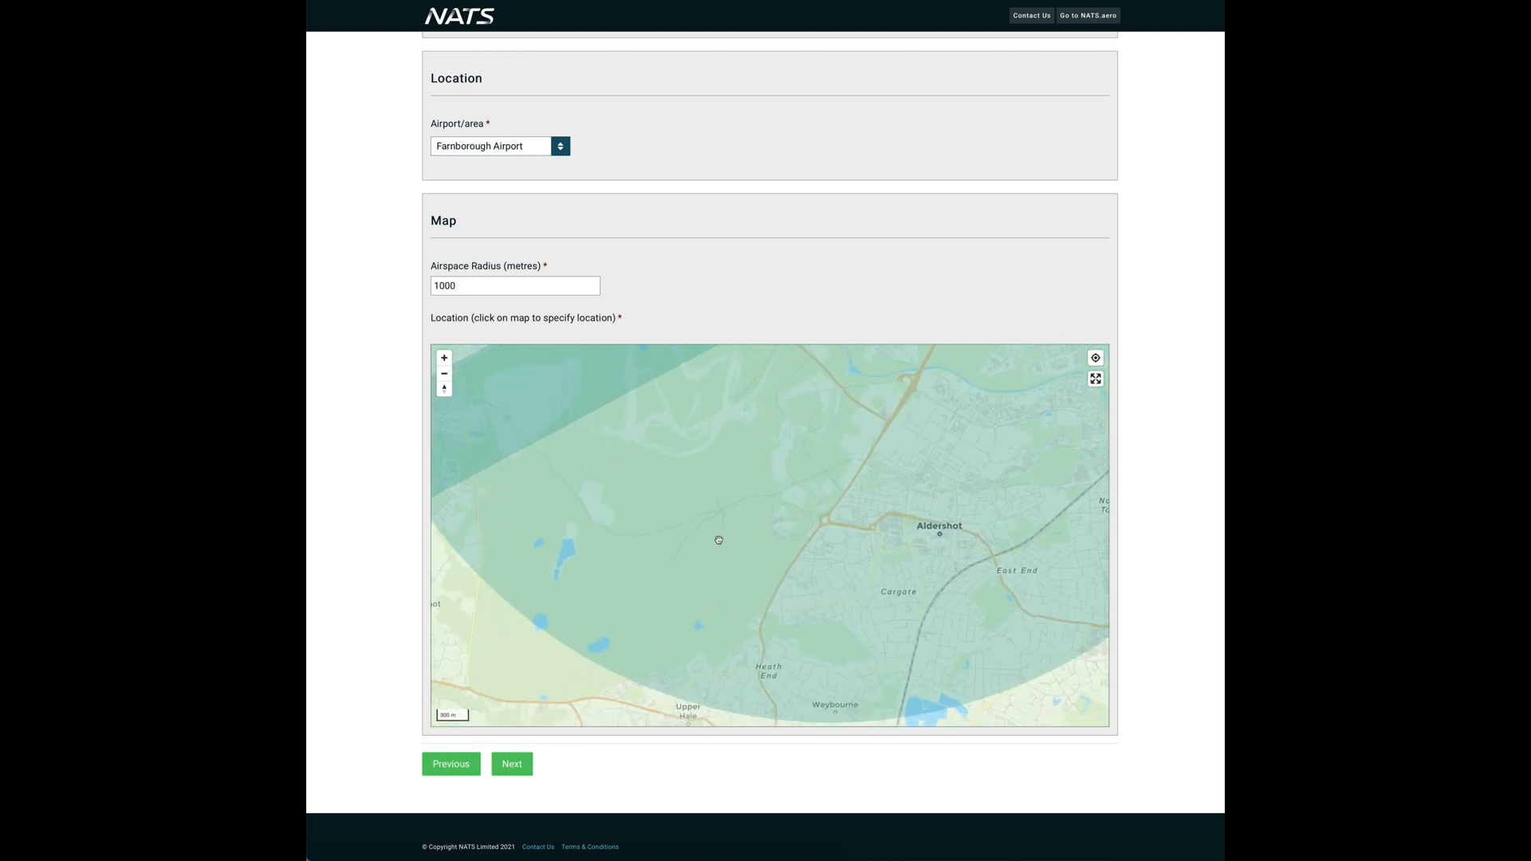
left_click(678, 546)
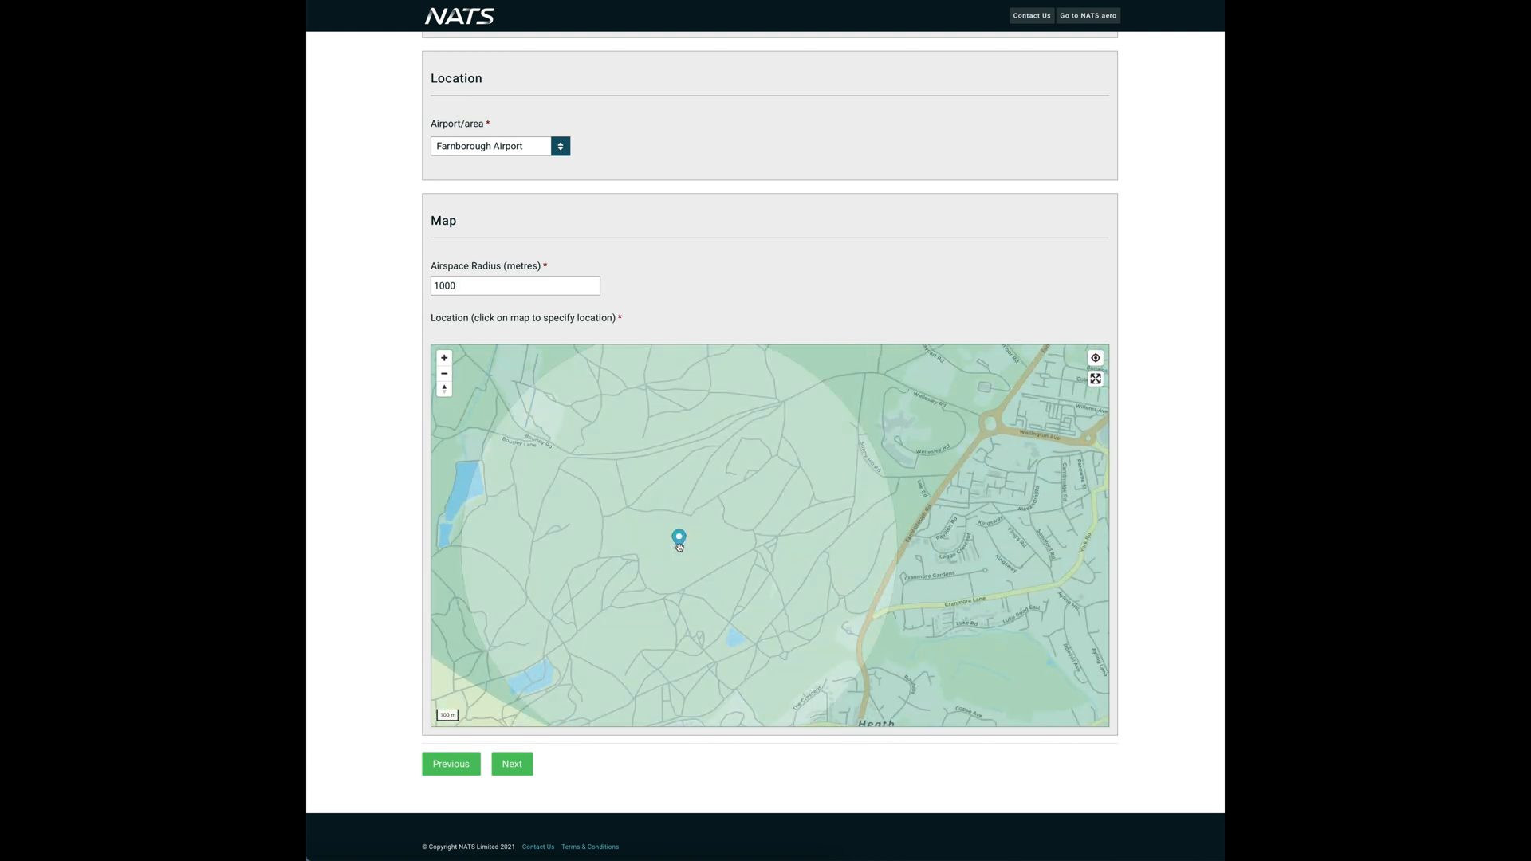
scroll(678, 546, "down", 1)
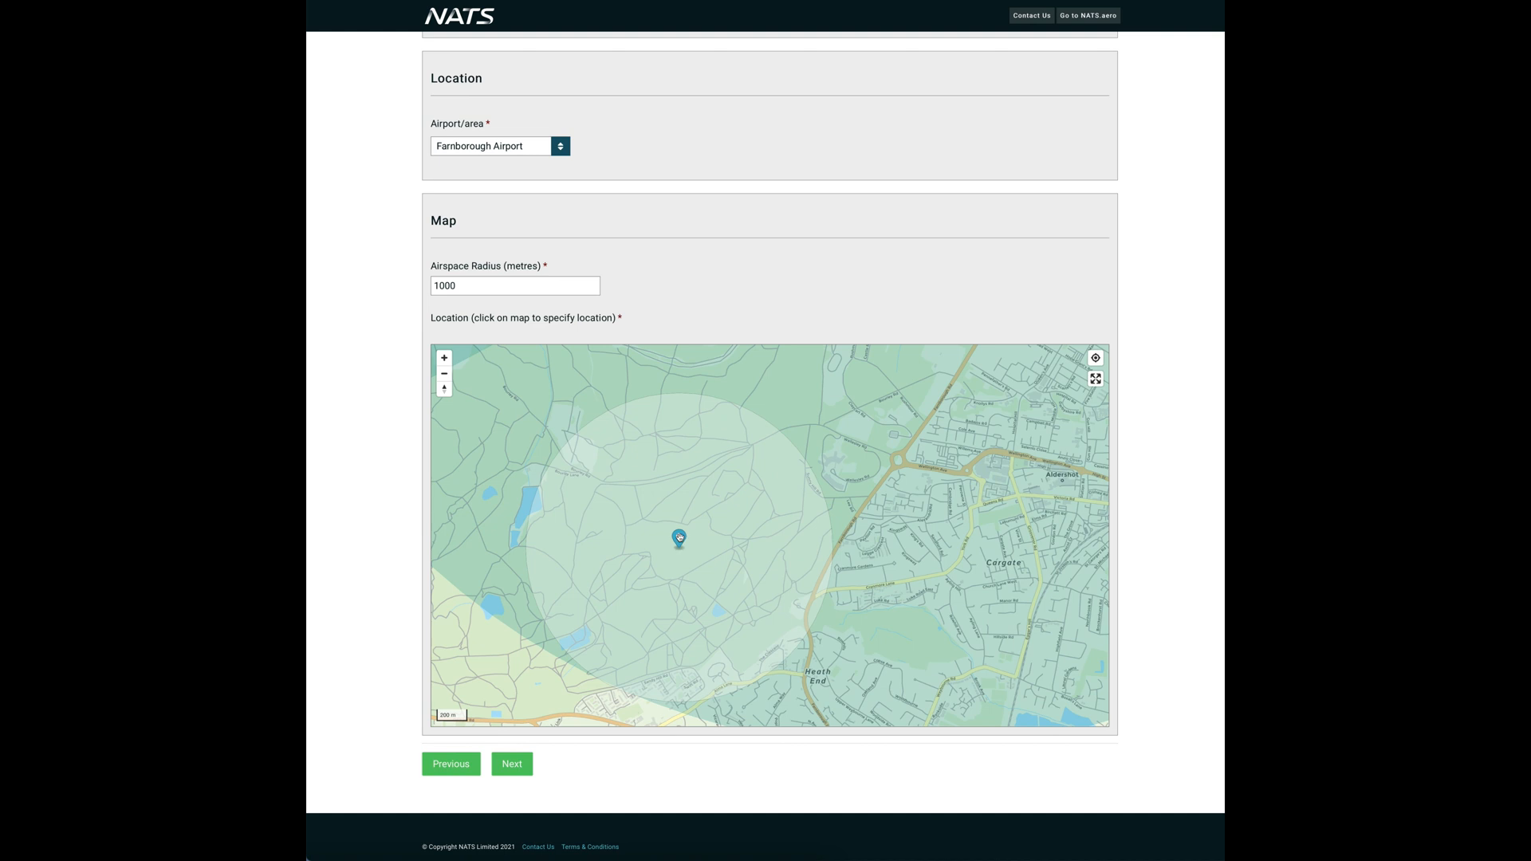
left_click_drag(680, 526, 630, 520)
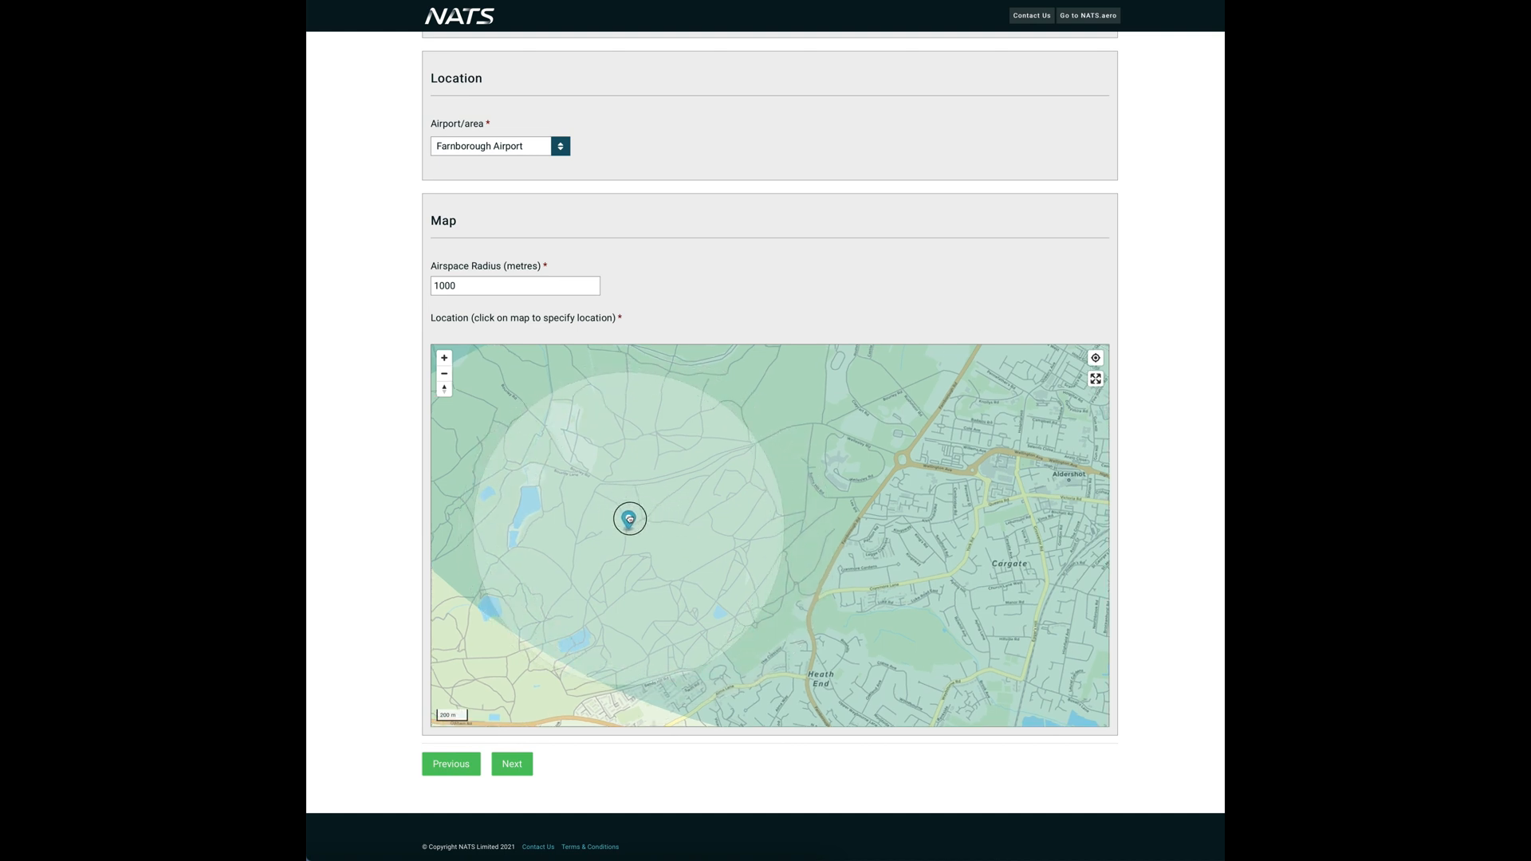
left_click(497, 767)
left_click(497, 767)
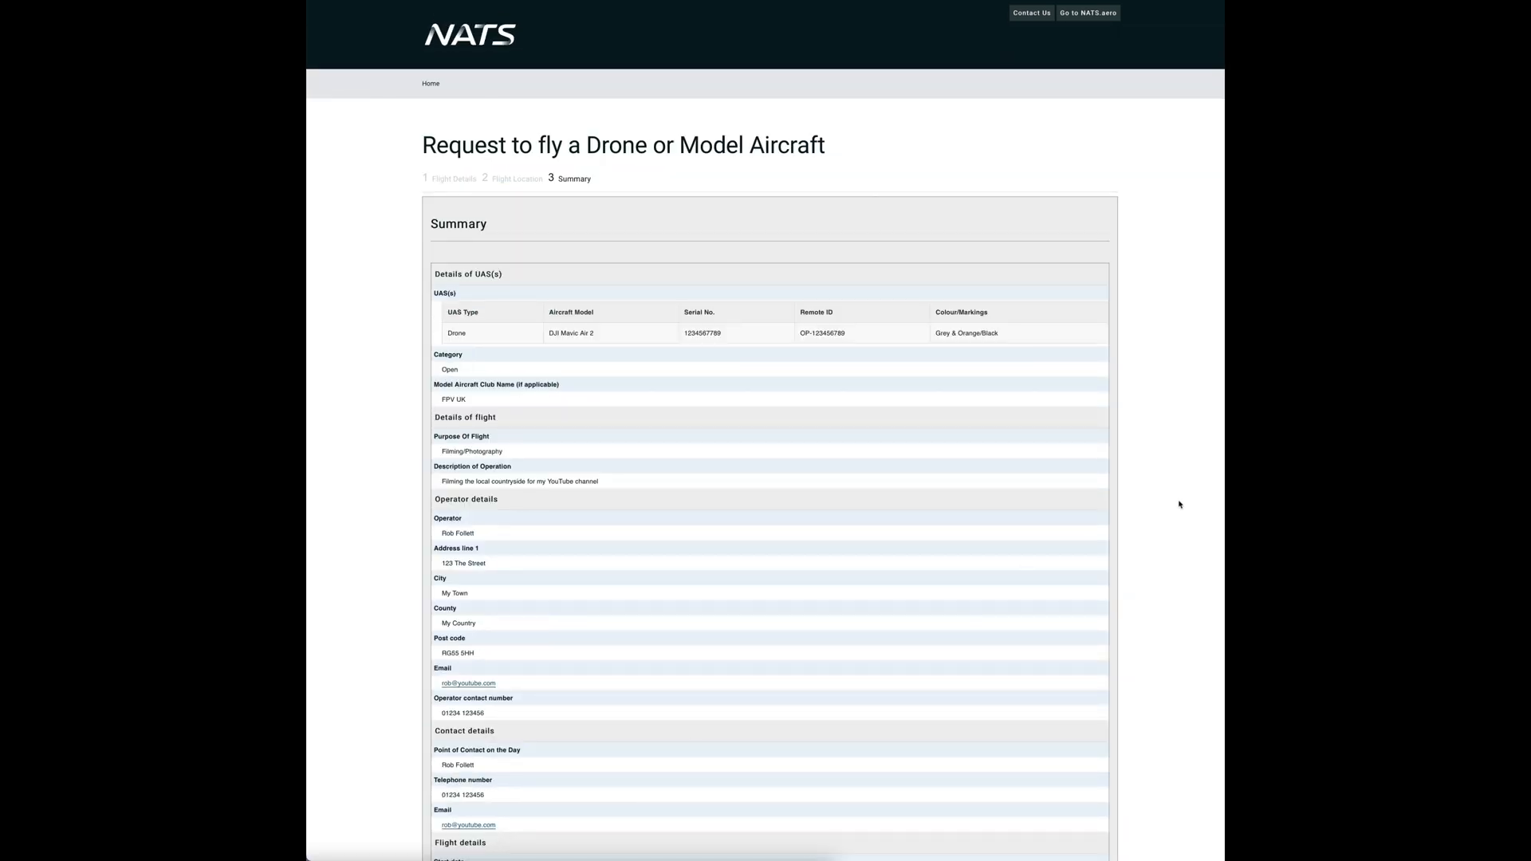
- Review the request summary and check the chosen location on the map
scroll(1180, 504, "down", 5)
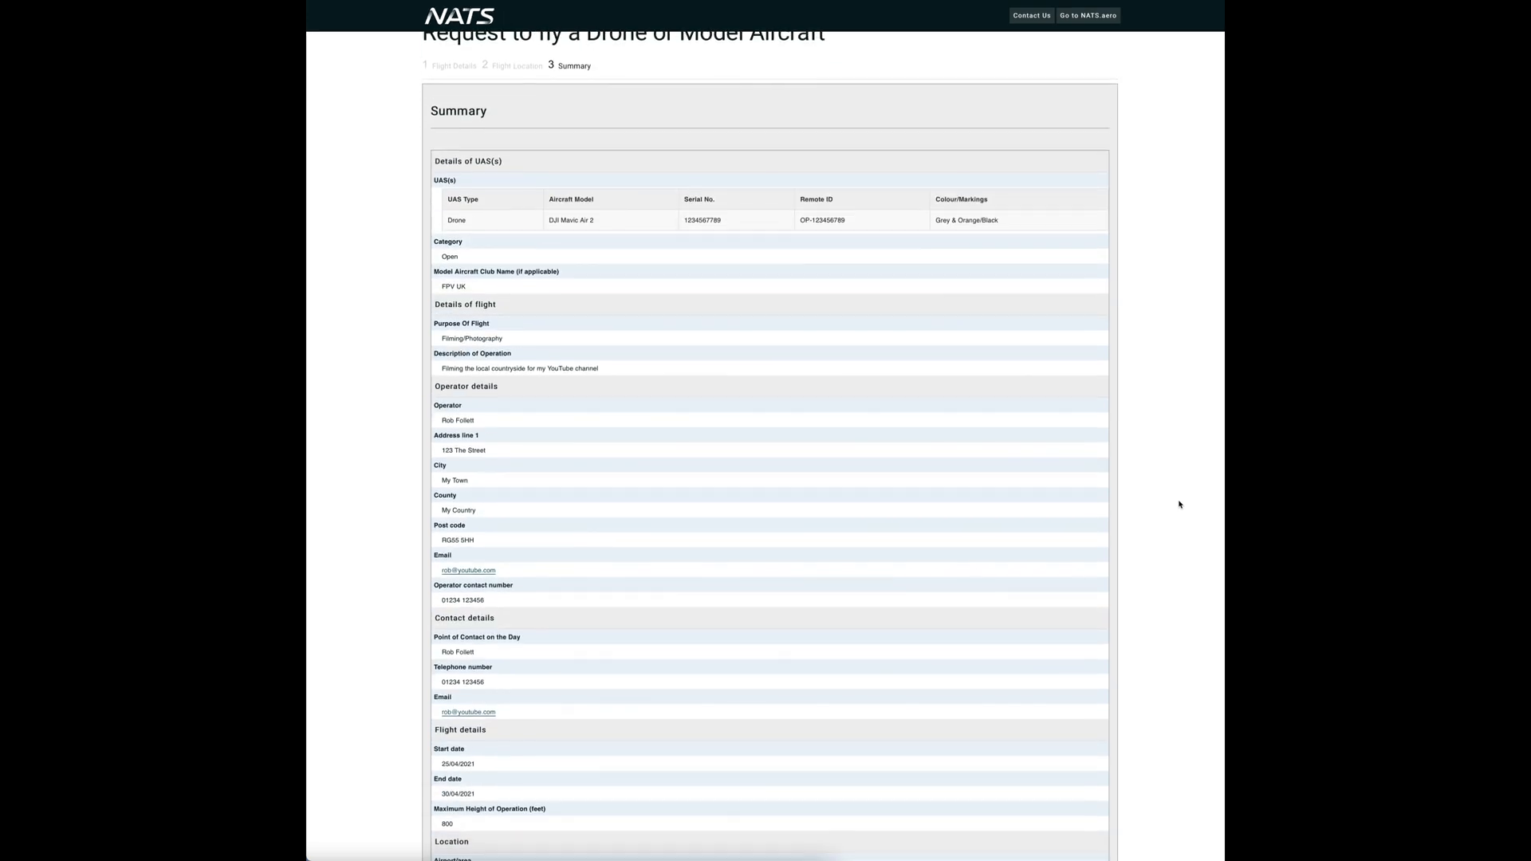
scroll(1180, 504, "down", 3)
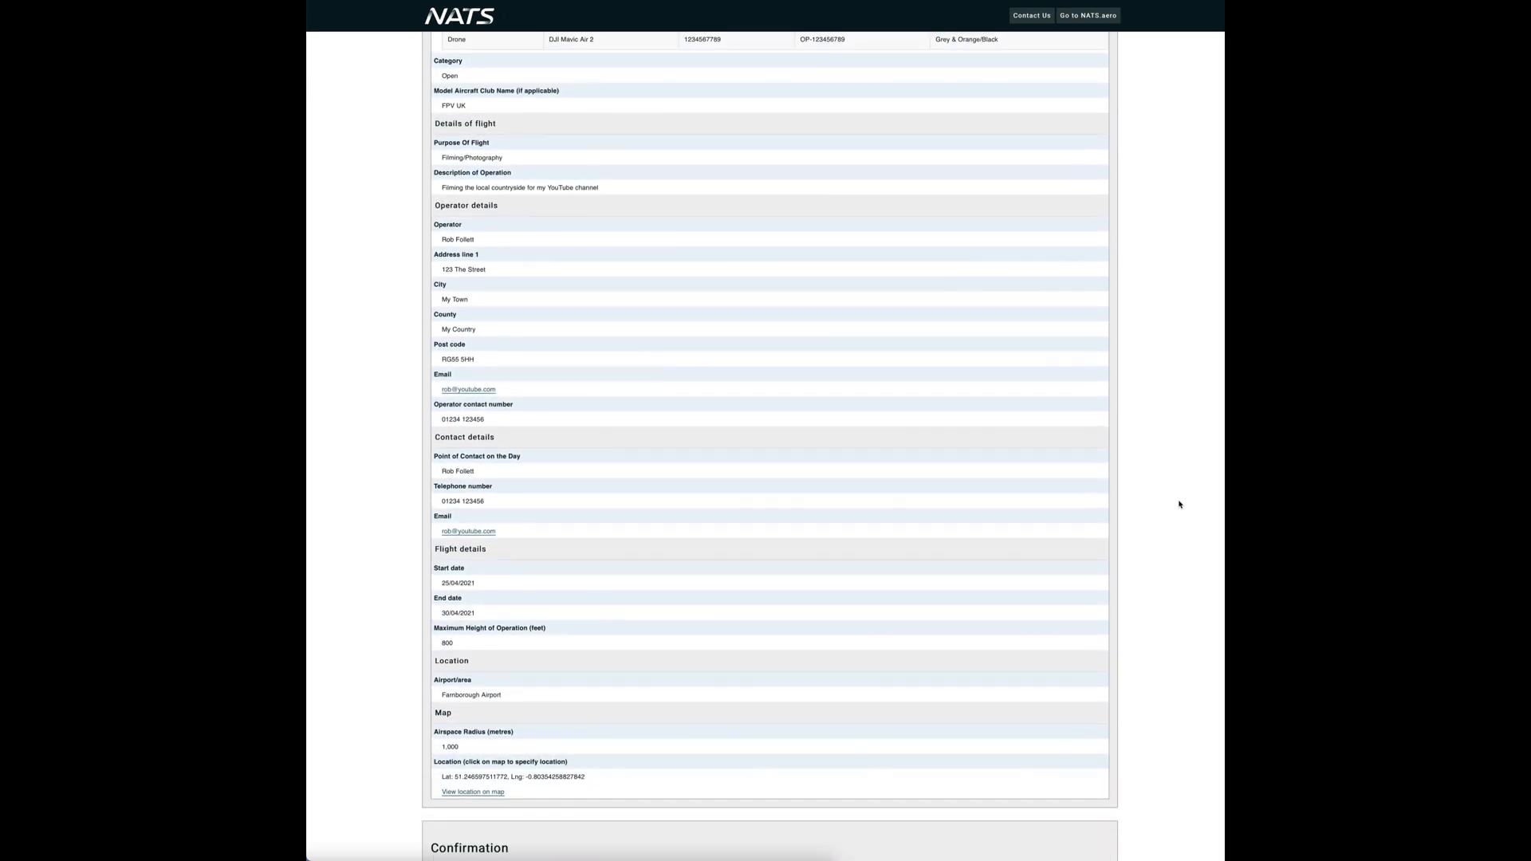
scroll(1180, 504, "down", 4)
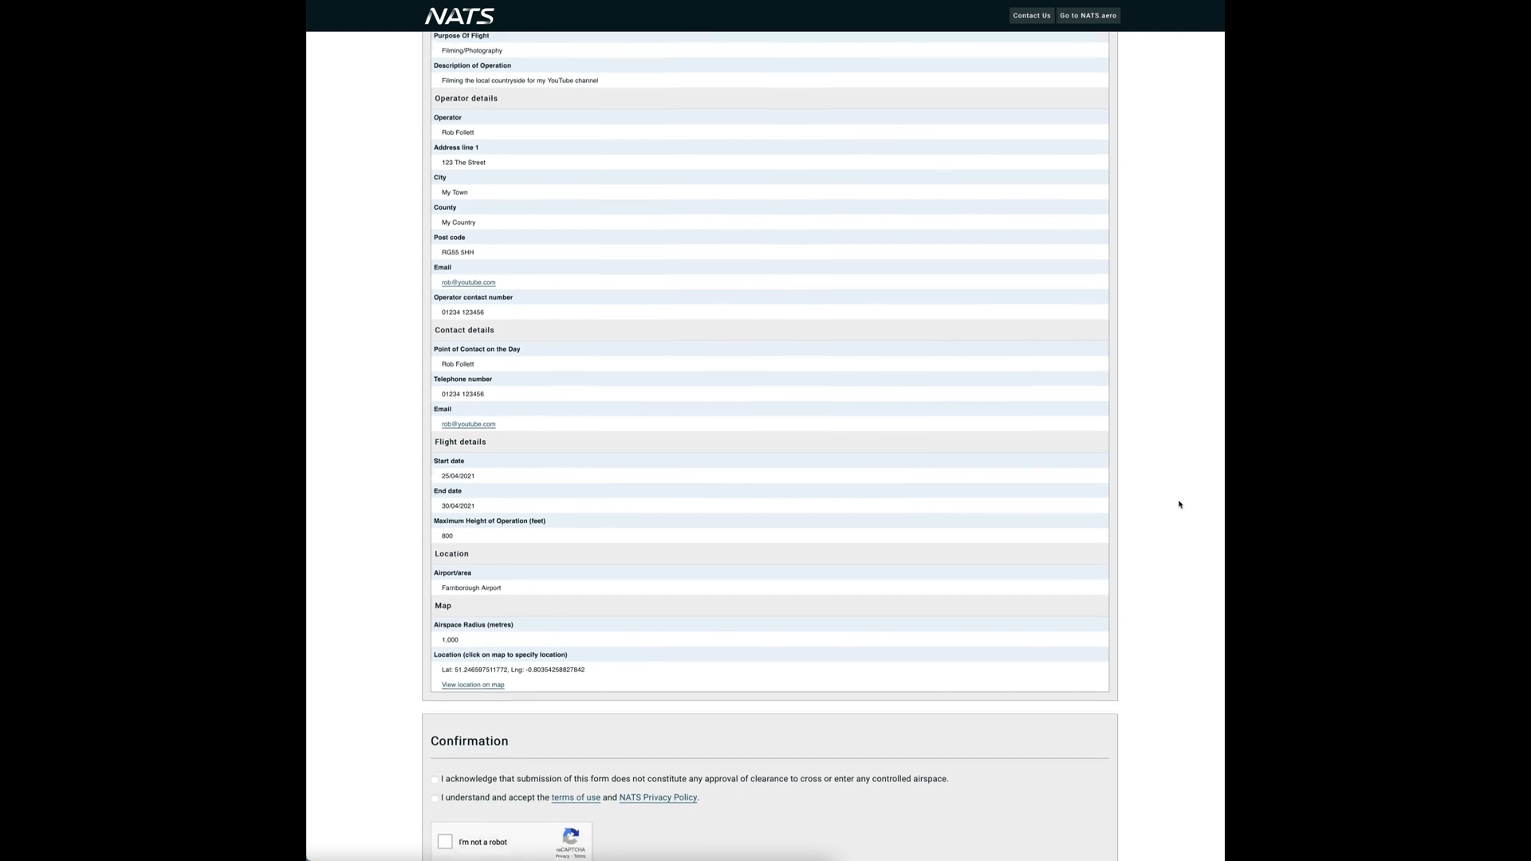
scroll(1179, 503, "down", 1)
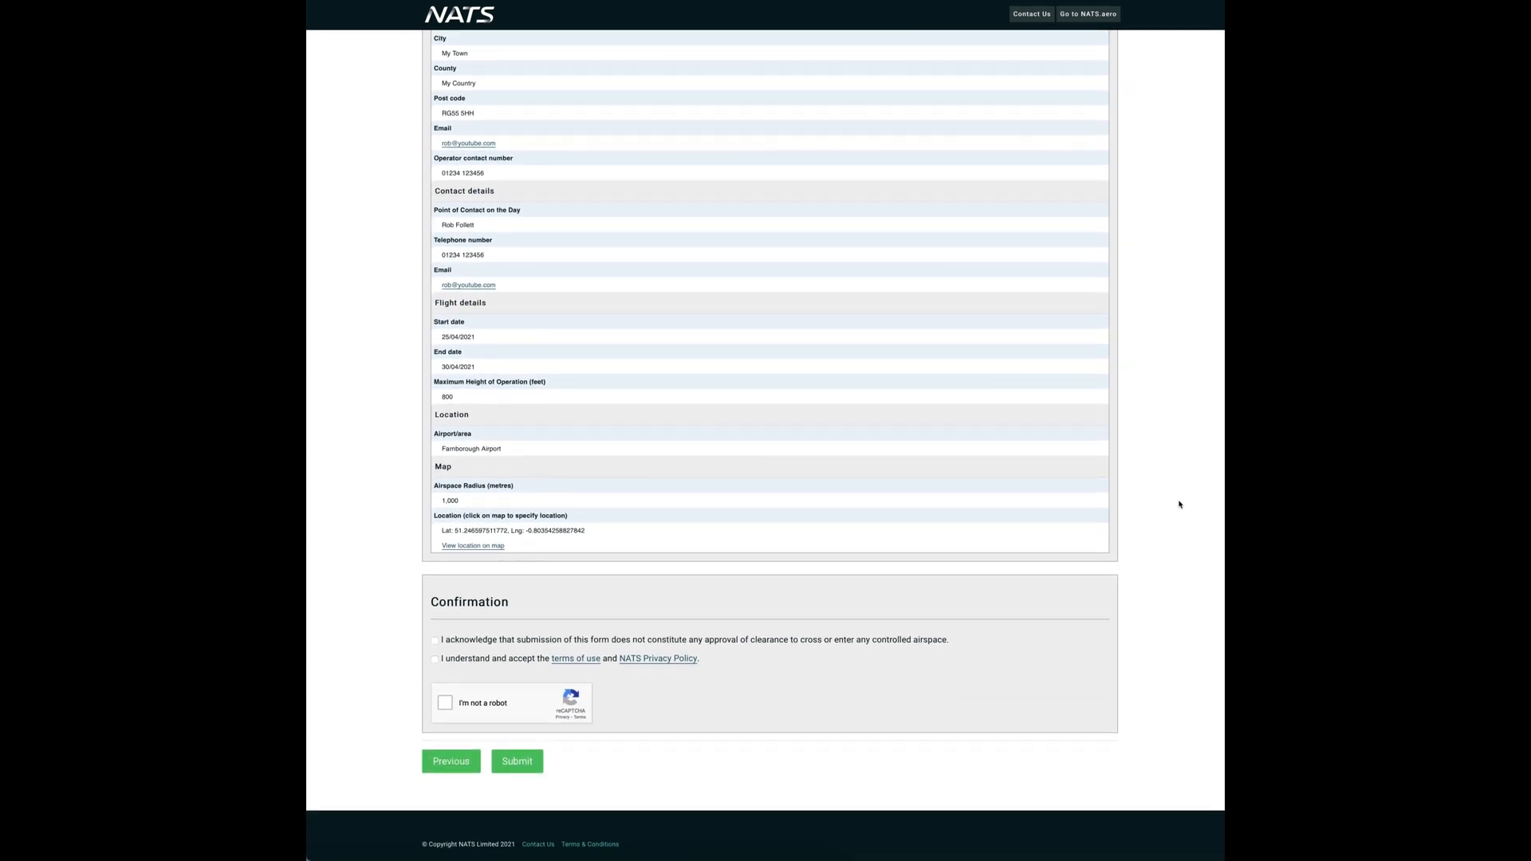
left_click(478, 549)
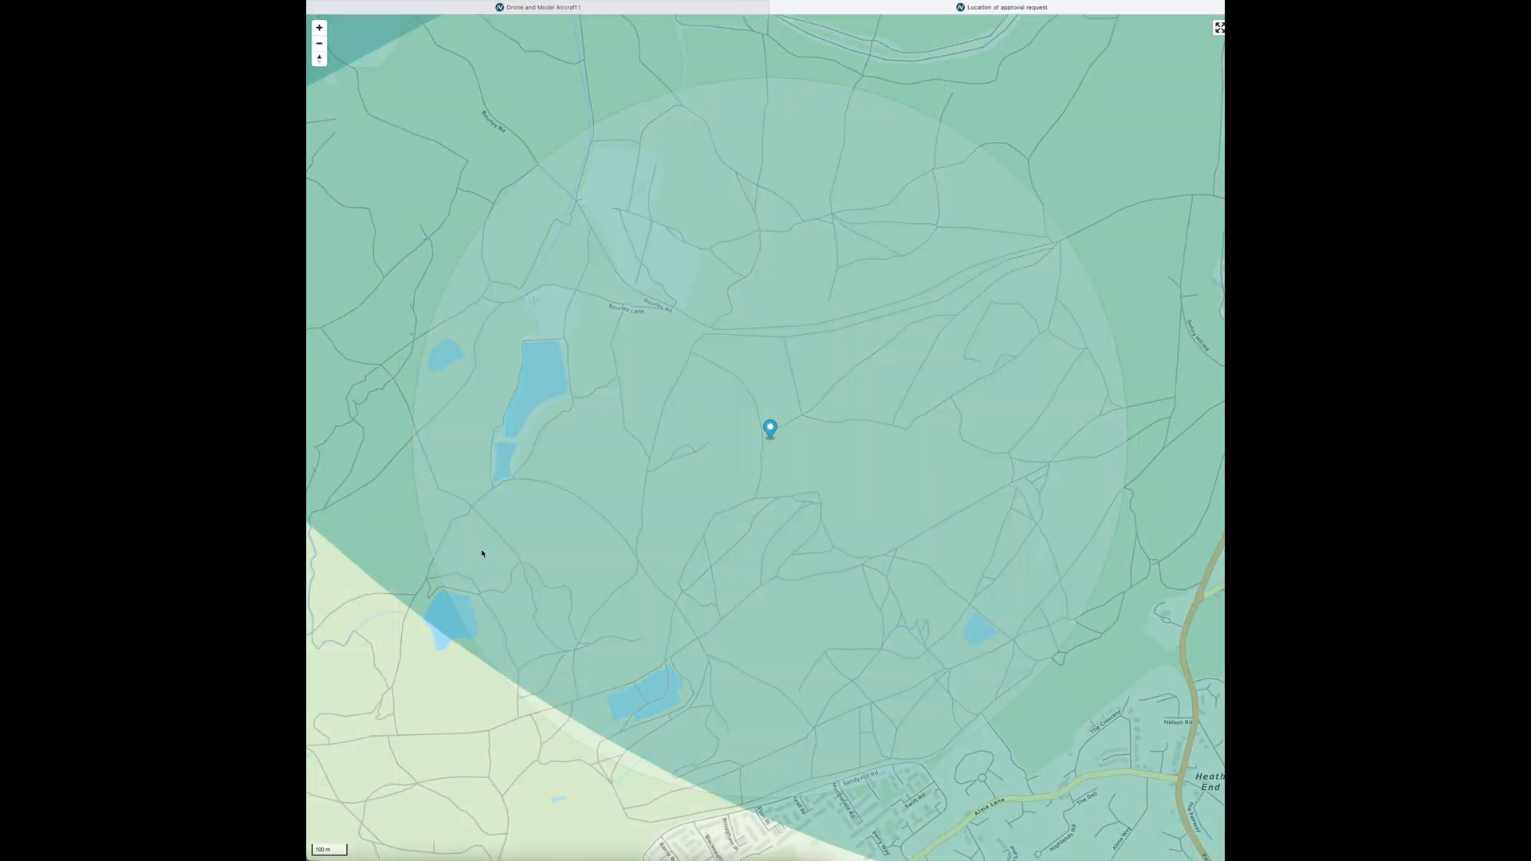
key("ctrl+shift+Tab")
- Tick both confirmation statements and the 'I'm not a robot' check
left_click(434, 657)
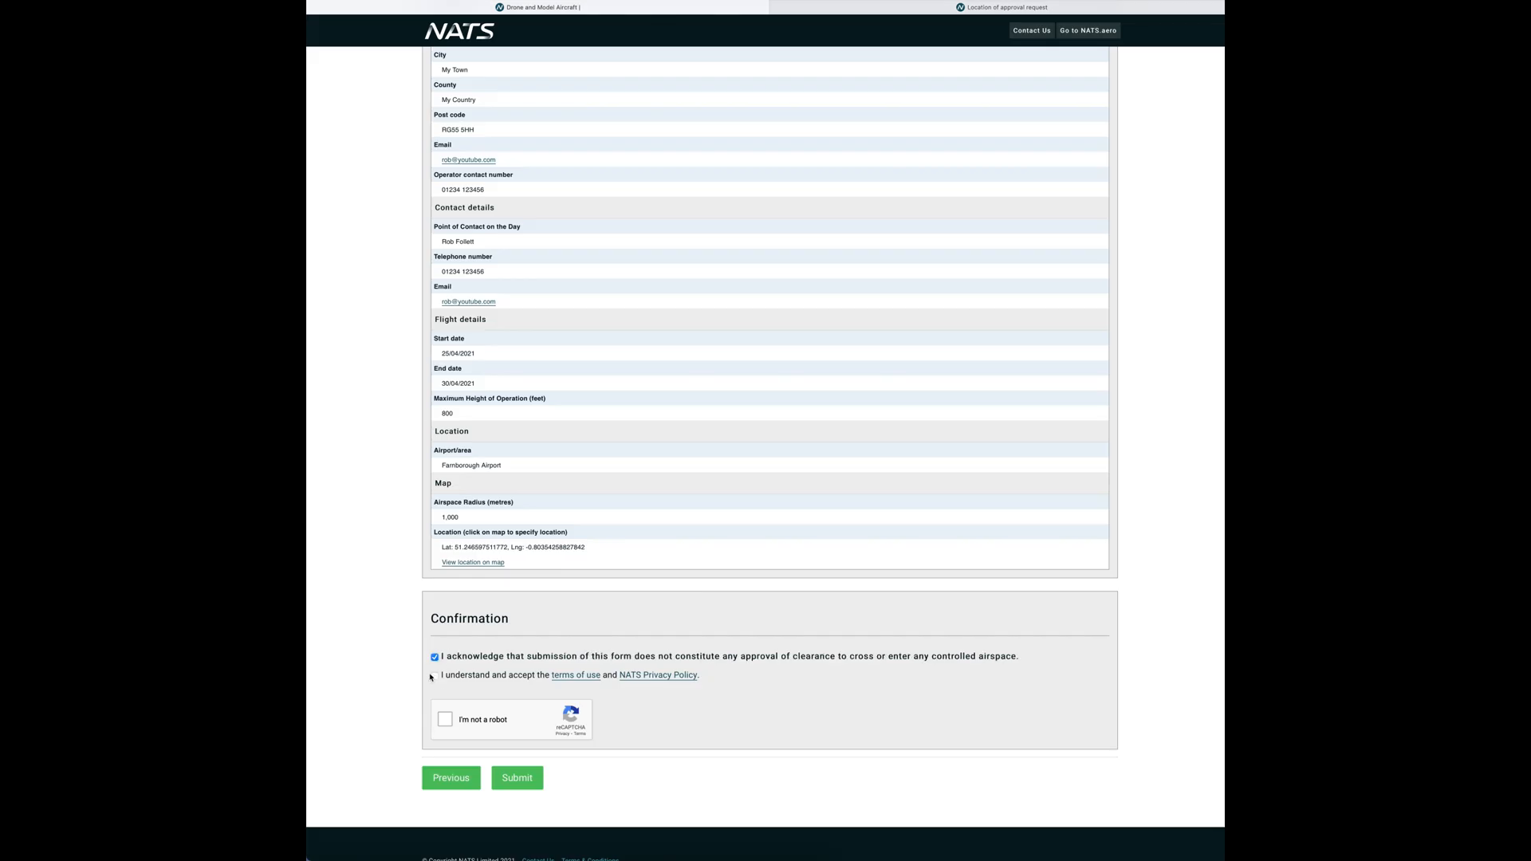
left_click(435, 675)
left_click(443, 727)
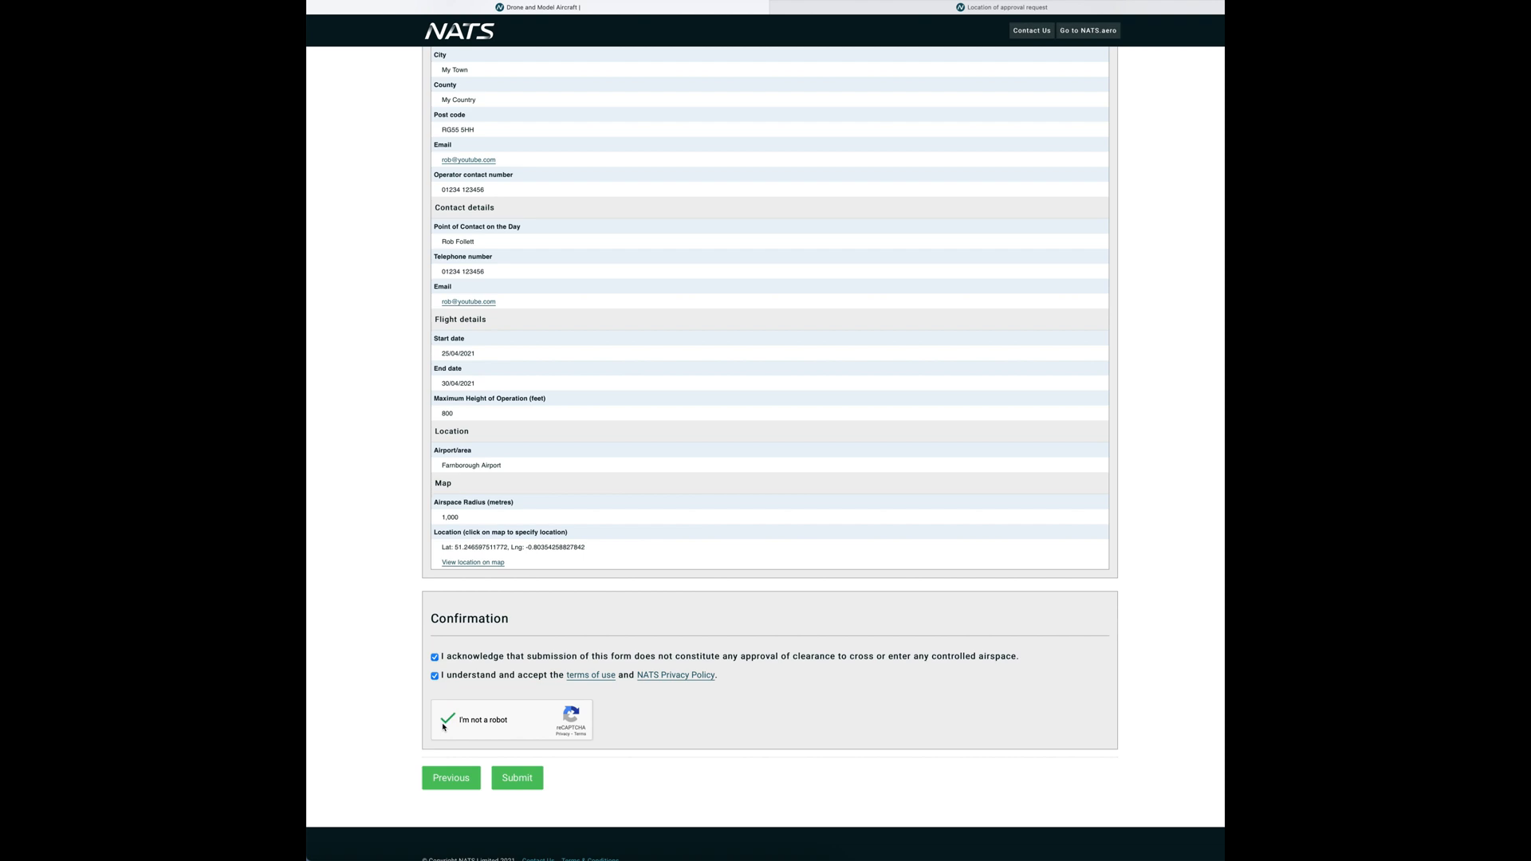